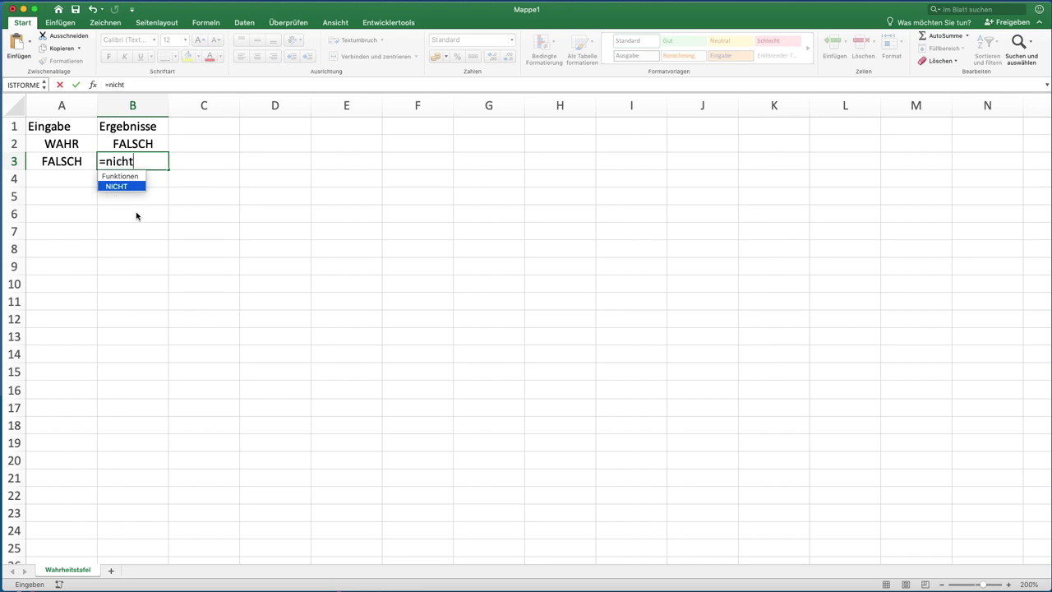
- Complete the formula in B3 as =NICHT(A3) to negate the truth value in A3
type("a3")
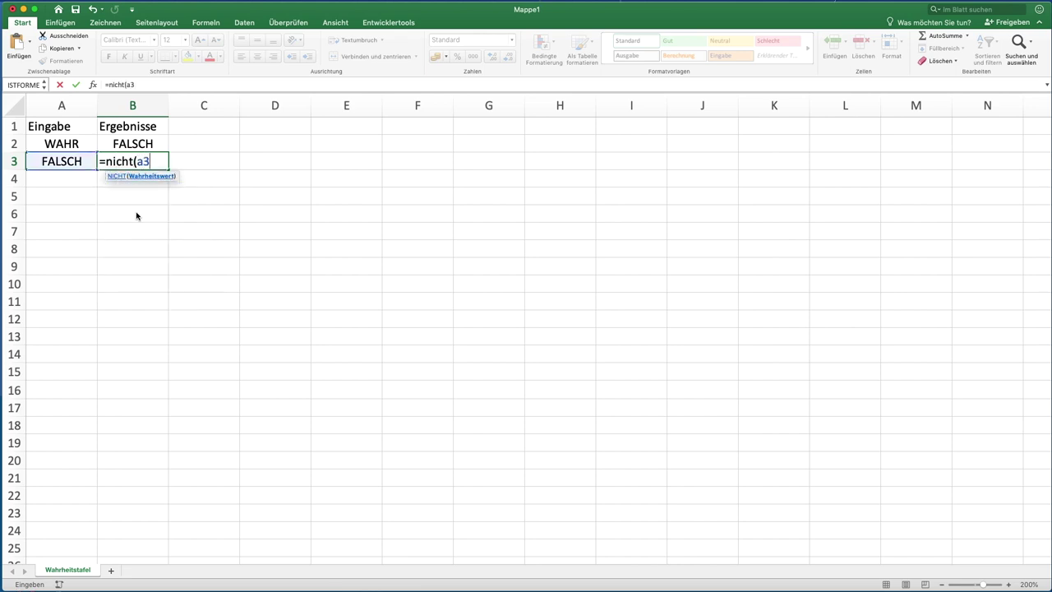
type(")")
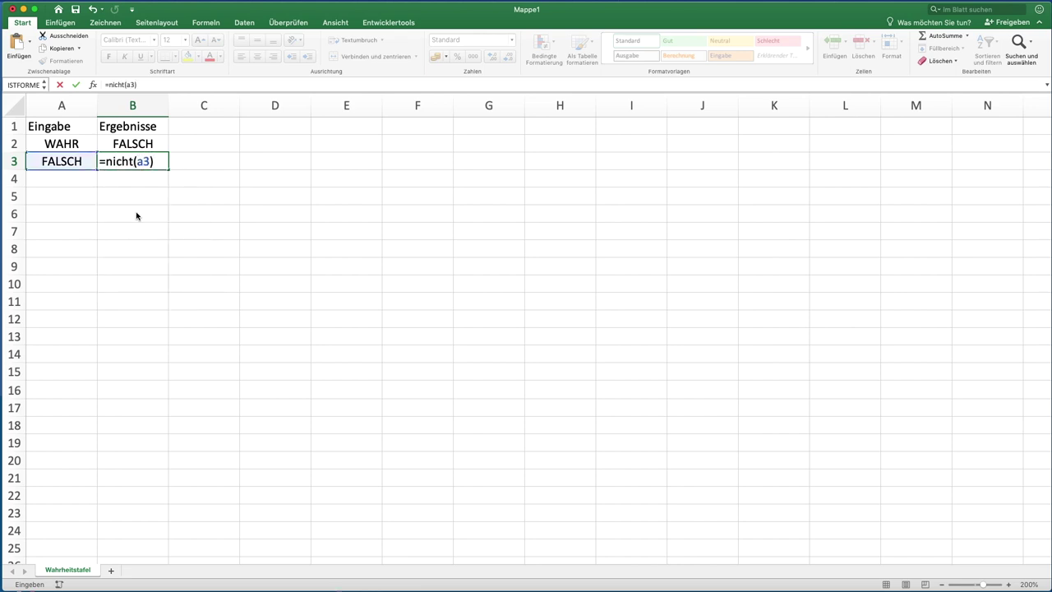
key("Return")
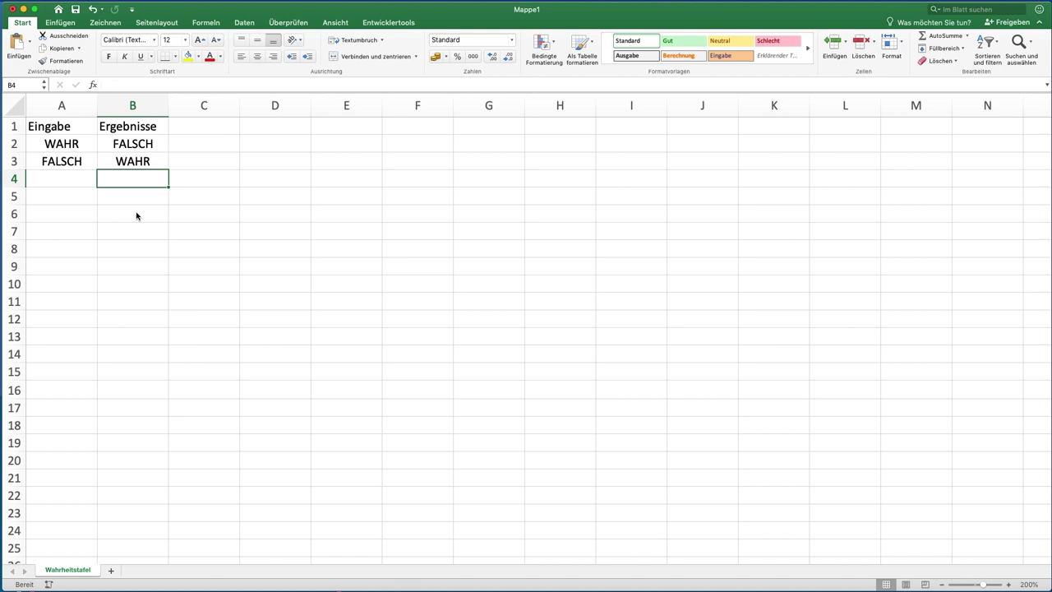
- Enter 0 in A4 and fill the NICHT formula from B3 down through B5
key("Left")
type("0")
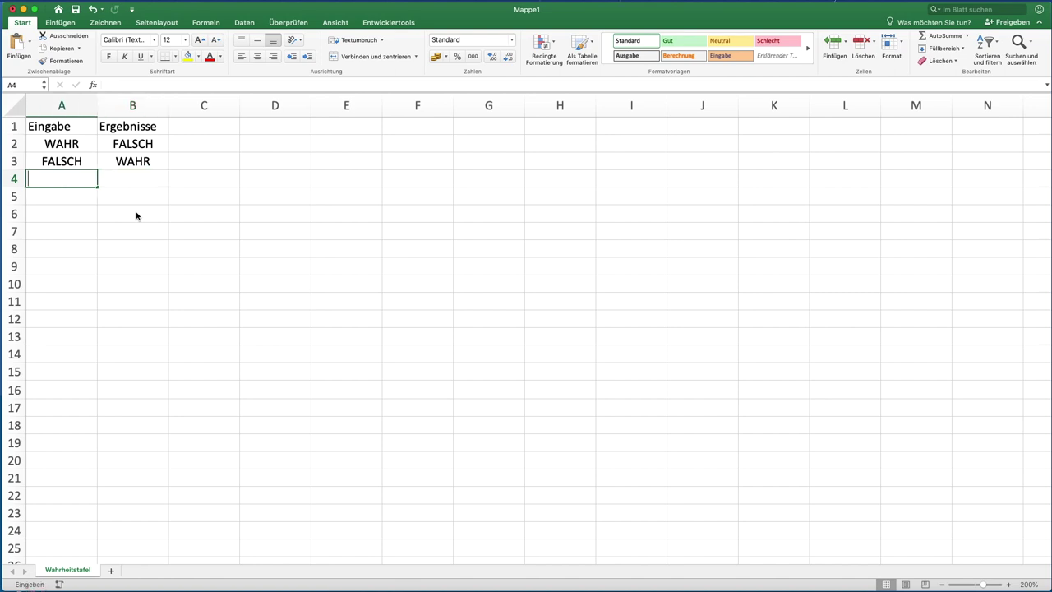
key("Escape")
key("Right")
type("0")
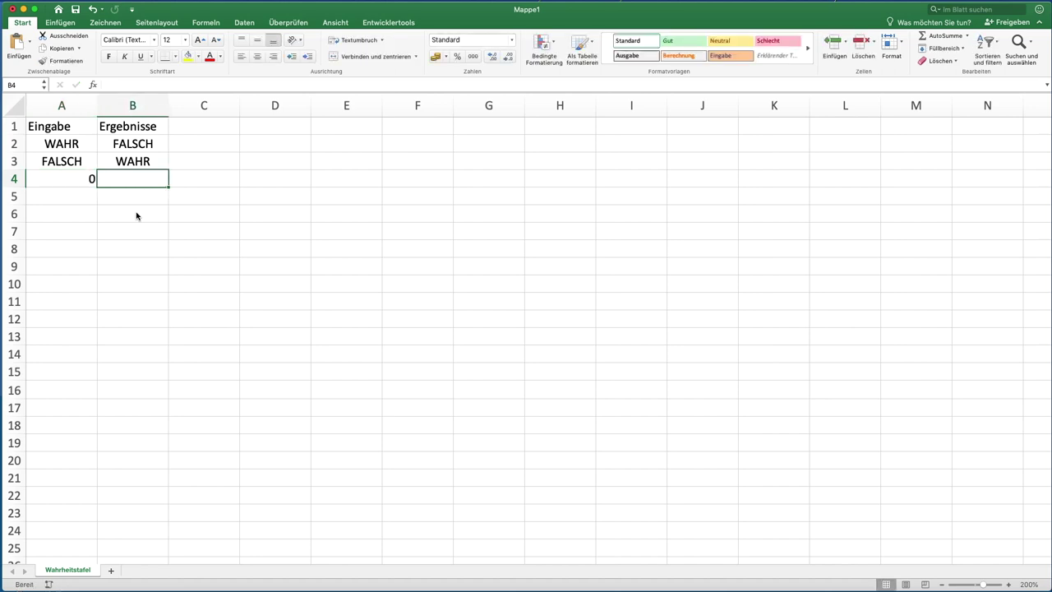
left_click(164, 164)
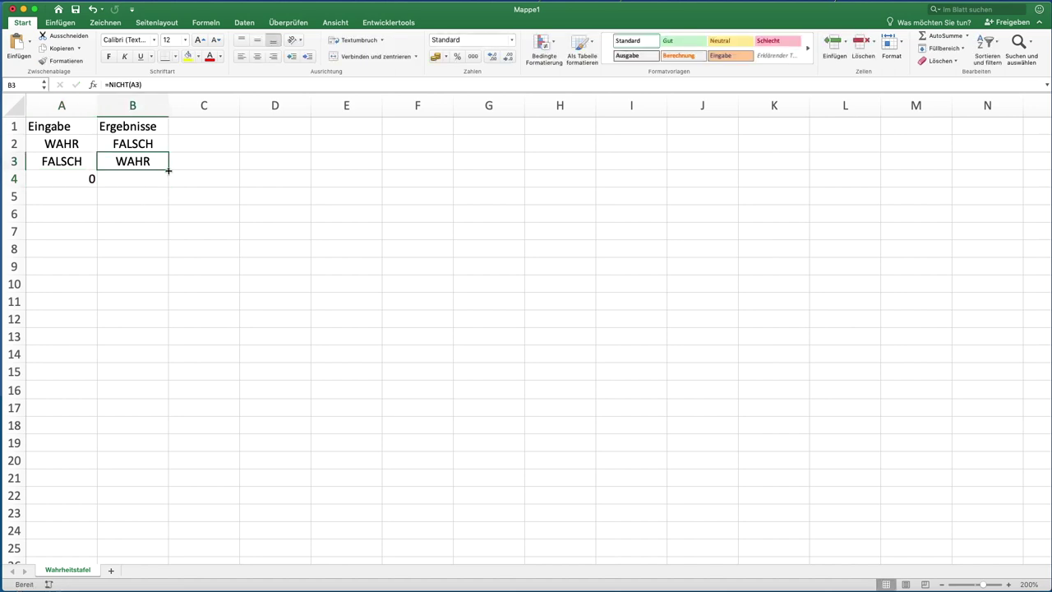
left_click_drag(168, 170, 167, 206)
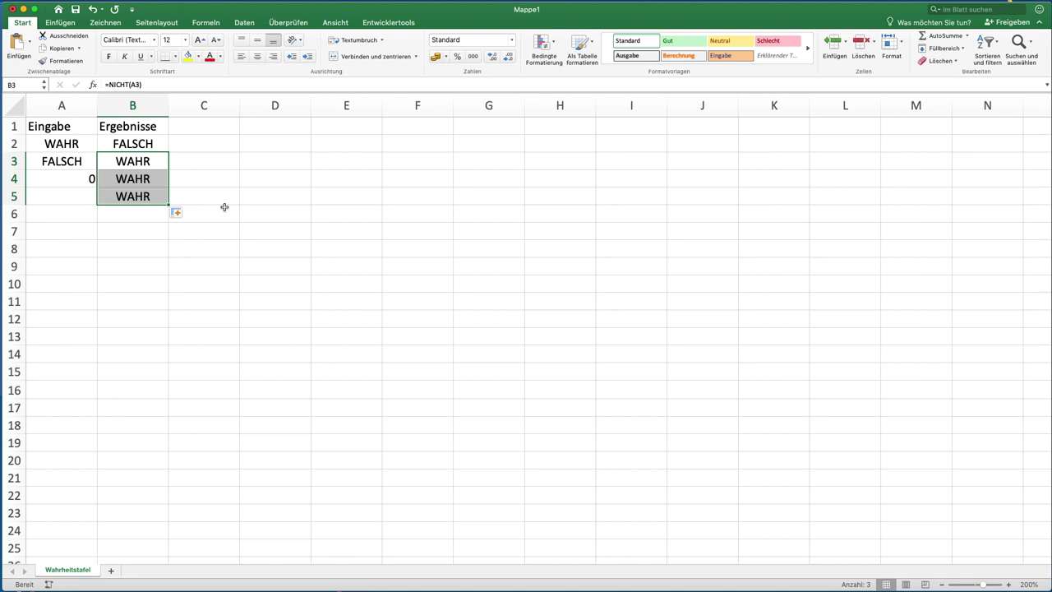
- Enter the test values 1, 2 and -3 in cells A6, A7 and A8
left_click(69, 216)
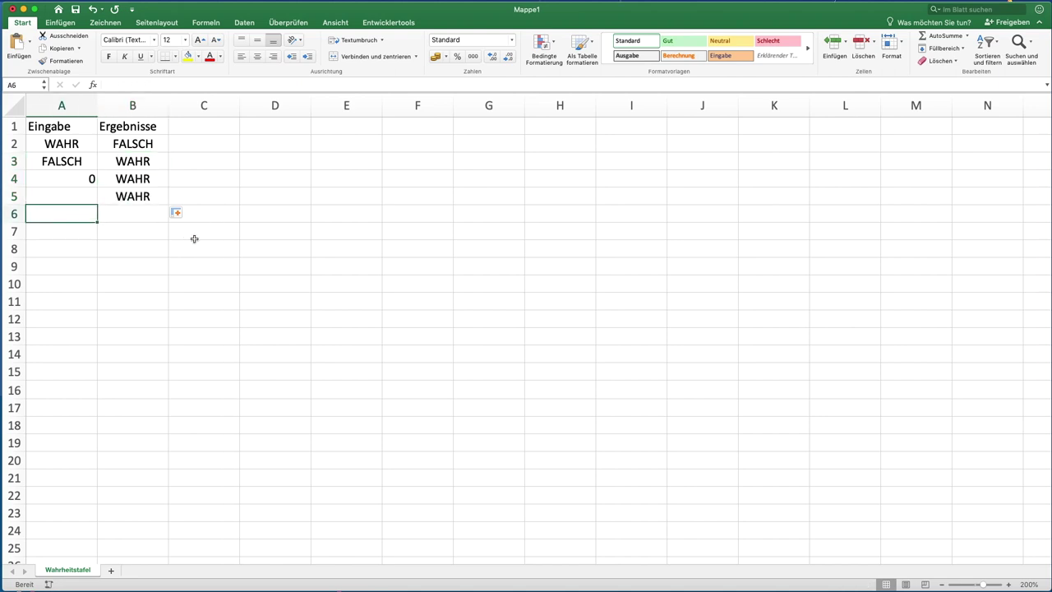
type("1")
key("Return")
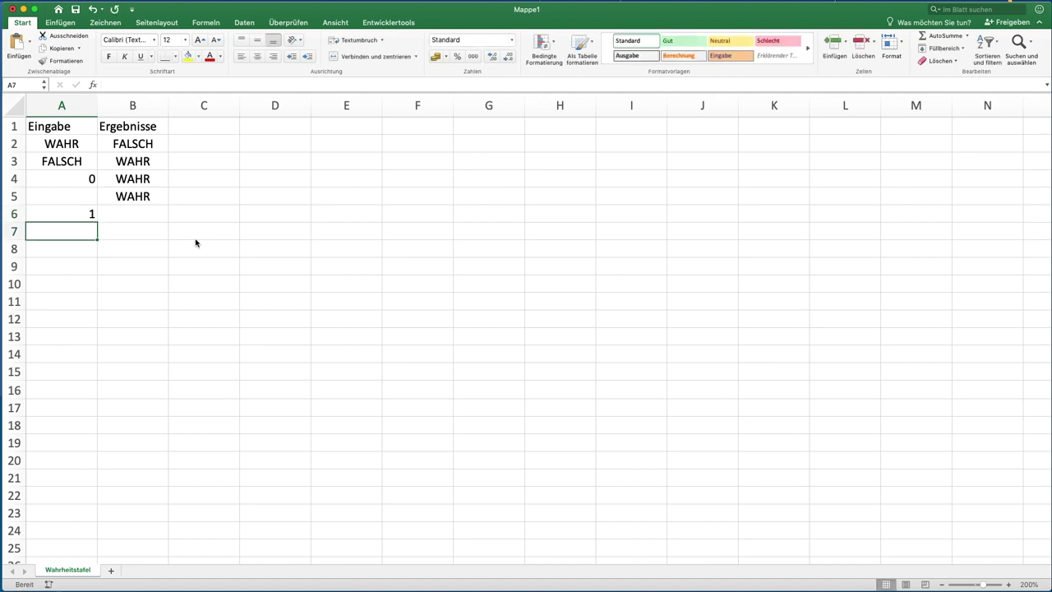
type("2")
key("Return")
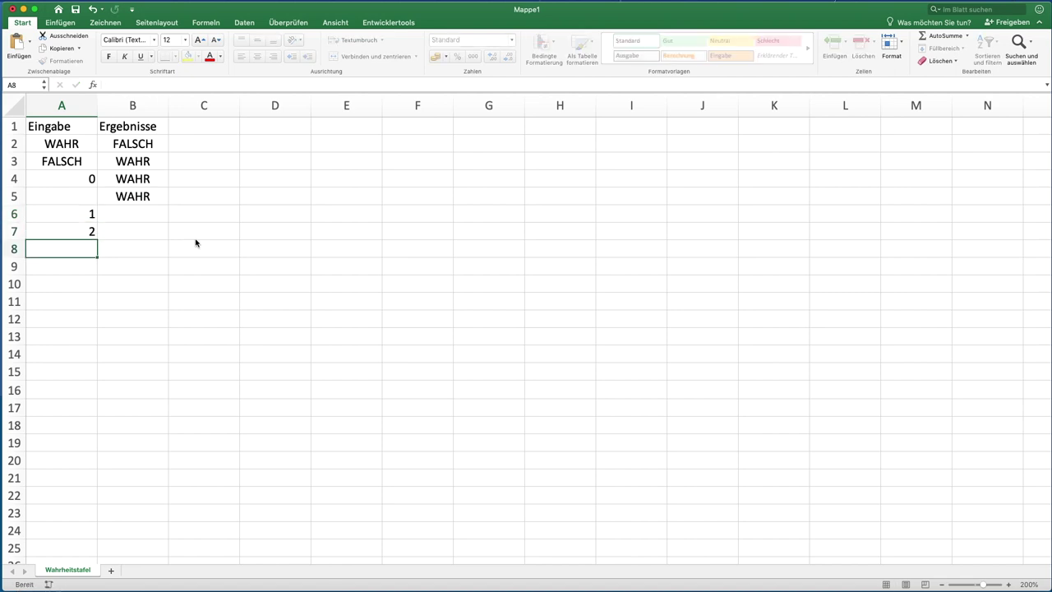
type("-3")
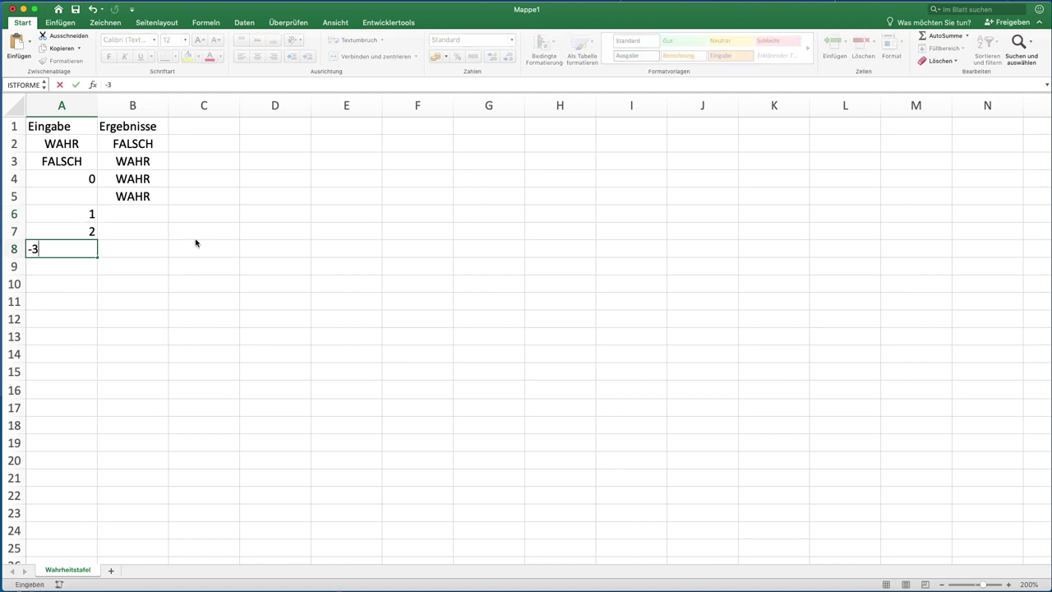
key("Return")
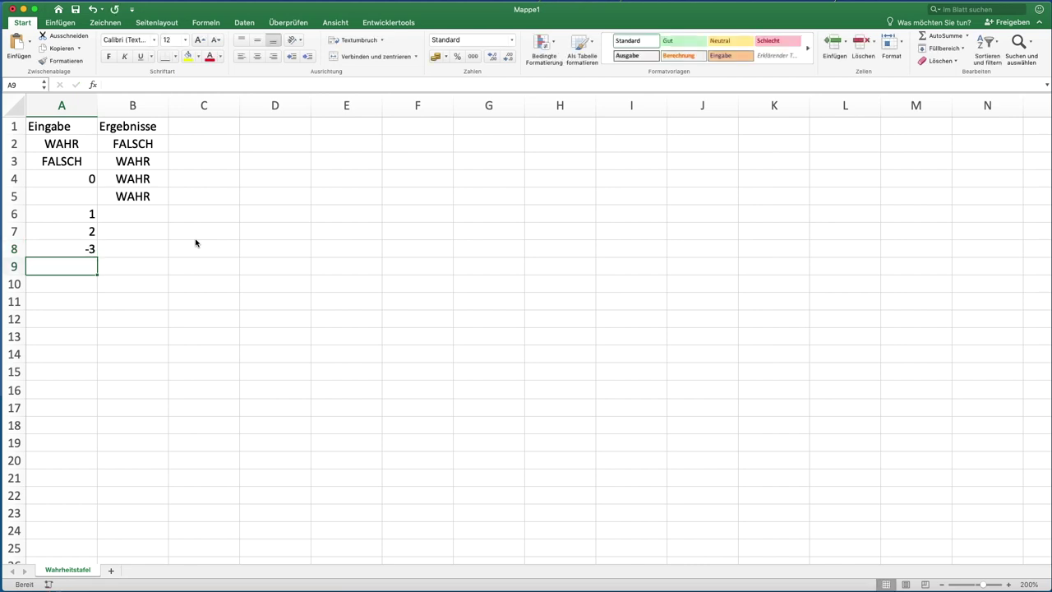
- Fill the NICHT formula from B5 down through B8, and select B6:B8 together with B2
left_click(162, 199)
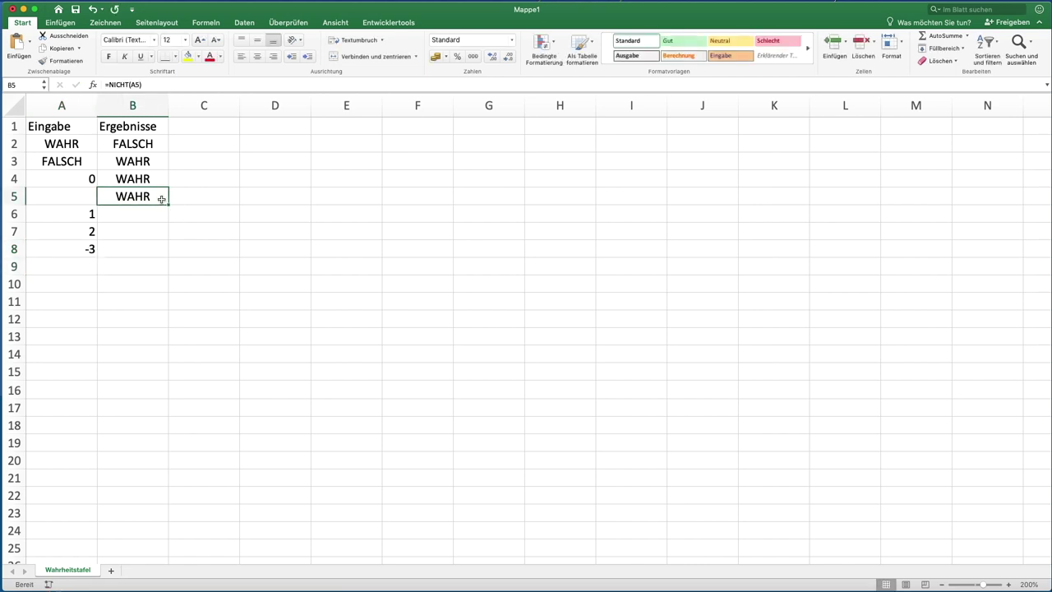
mouse_move(167, 203)
left_mouse_down()
mouse_move(165, 251)
mouse_move(161, 216)
left_mouse_up()
left_click(215, 251)
left_click(160, 143, "super")
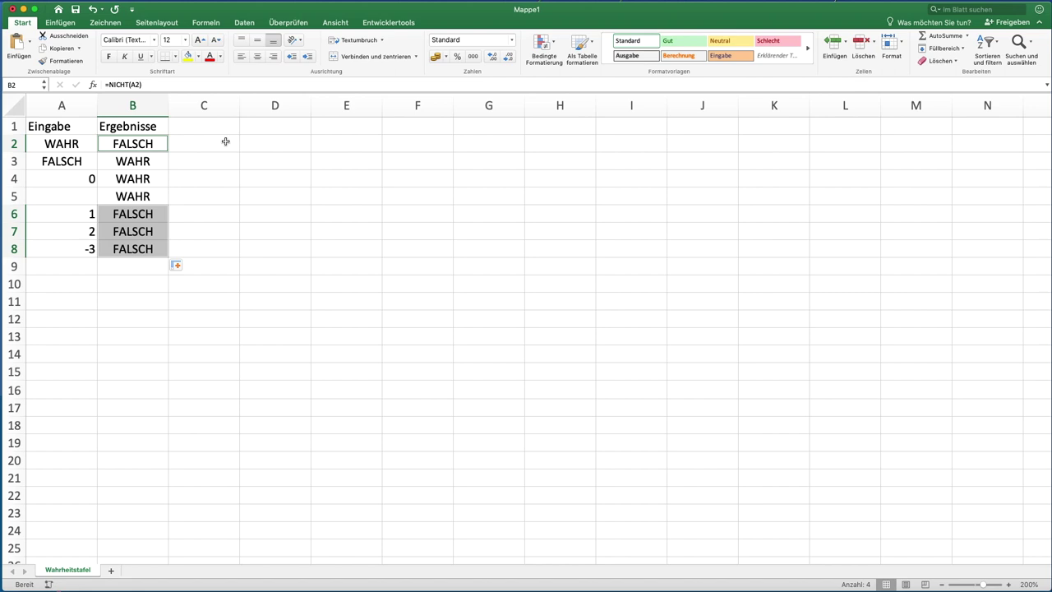
- Enter the text Daten in A9 and fill the NICHT formula from B8 into B9
left_click(49, 266)
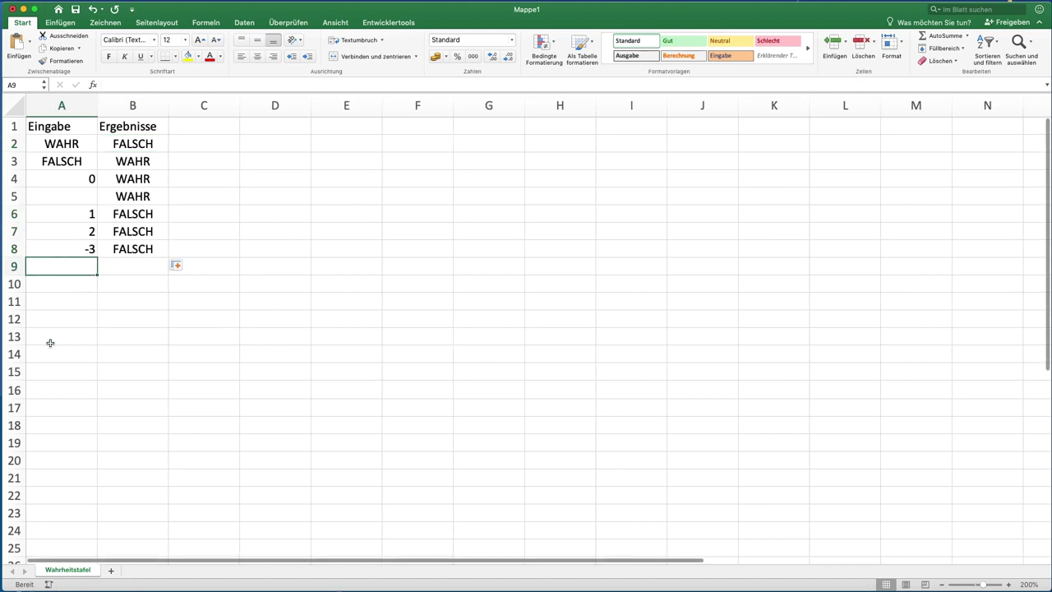
type("Daten")
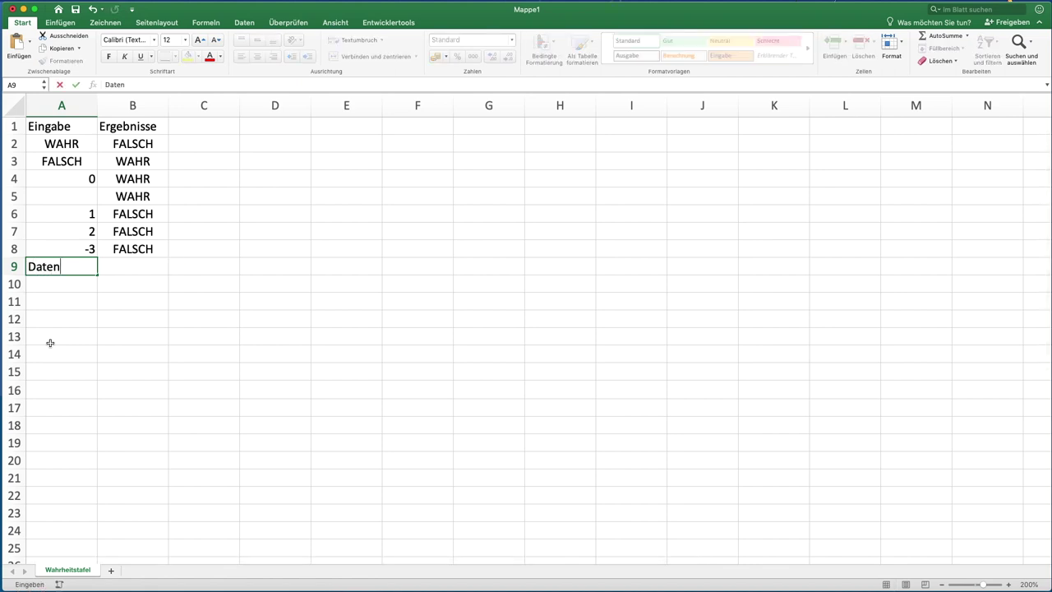
key("Tab")
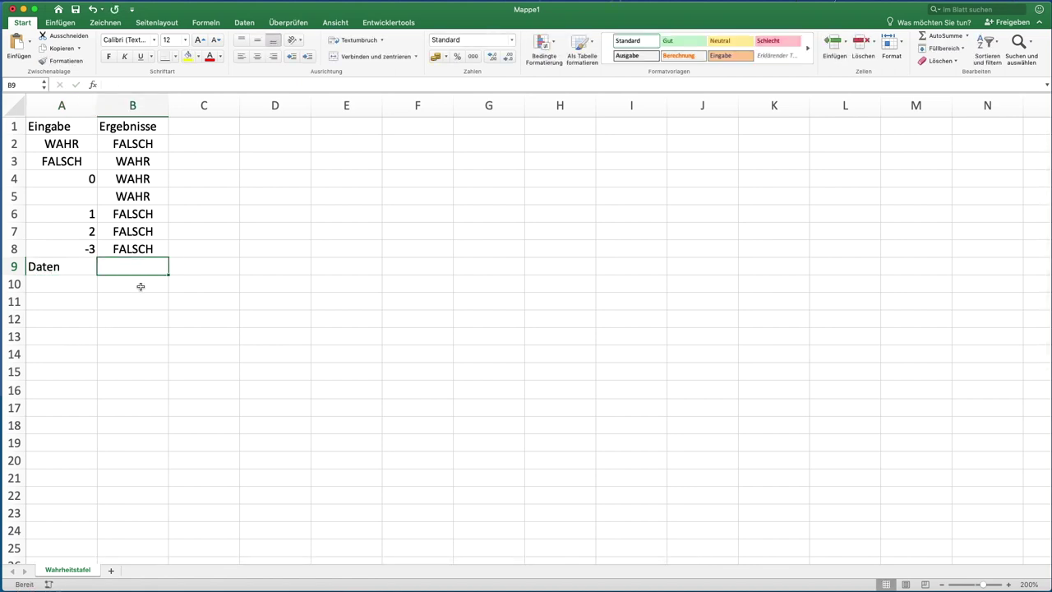
left_click(157, 253)
left_click_drag(169, 257, 167, 269)
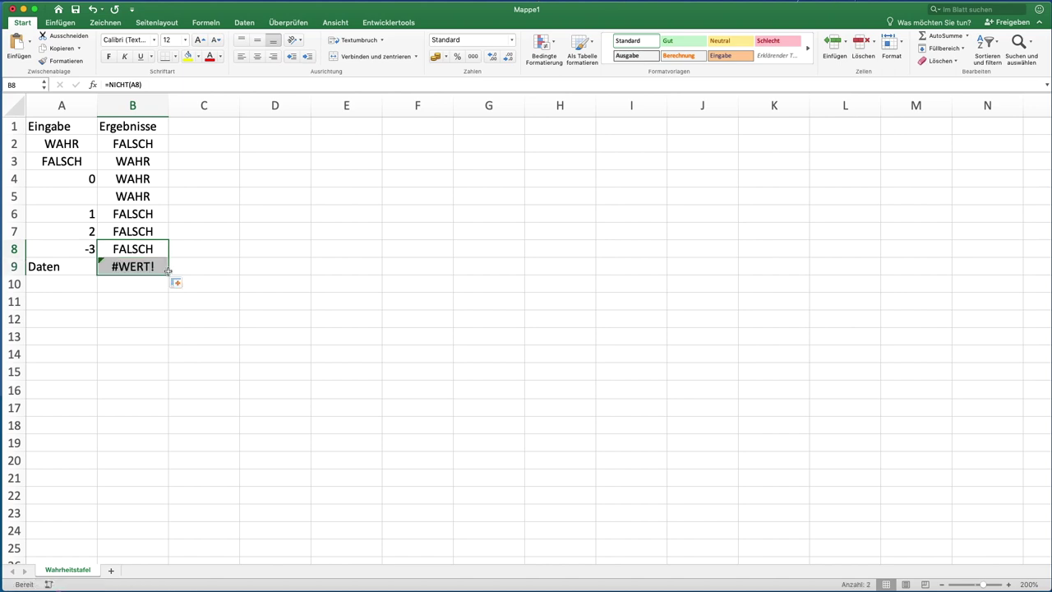
left_click(223, 270)
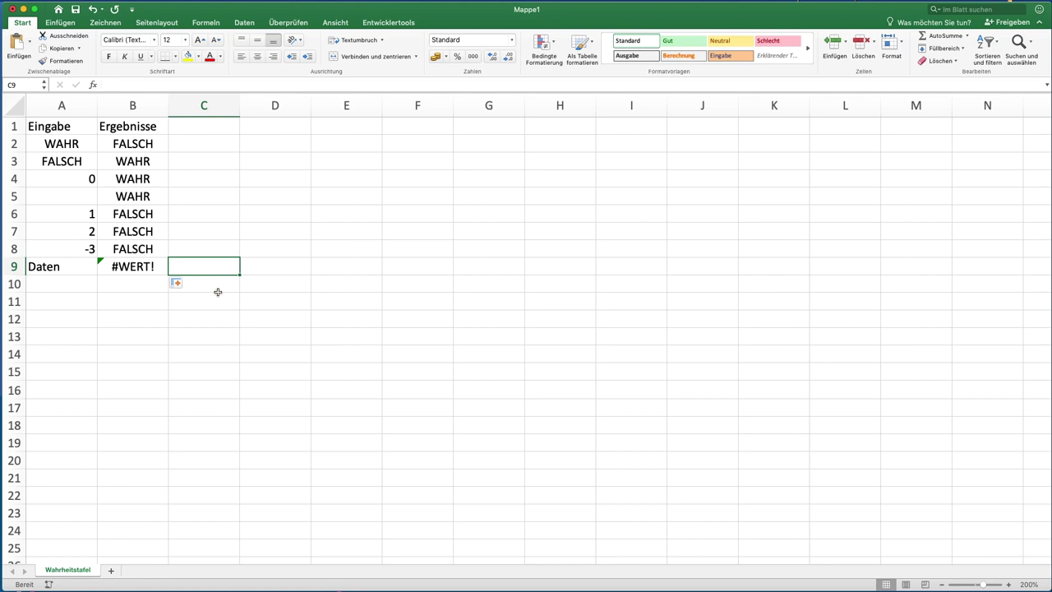
- Enter a lone apostrophe in A10 as an empty text value
left_click(77, 284)
type("'")
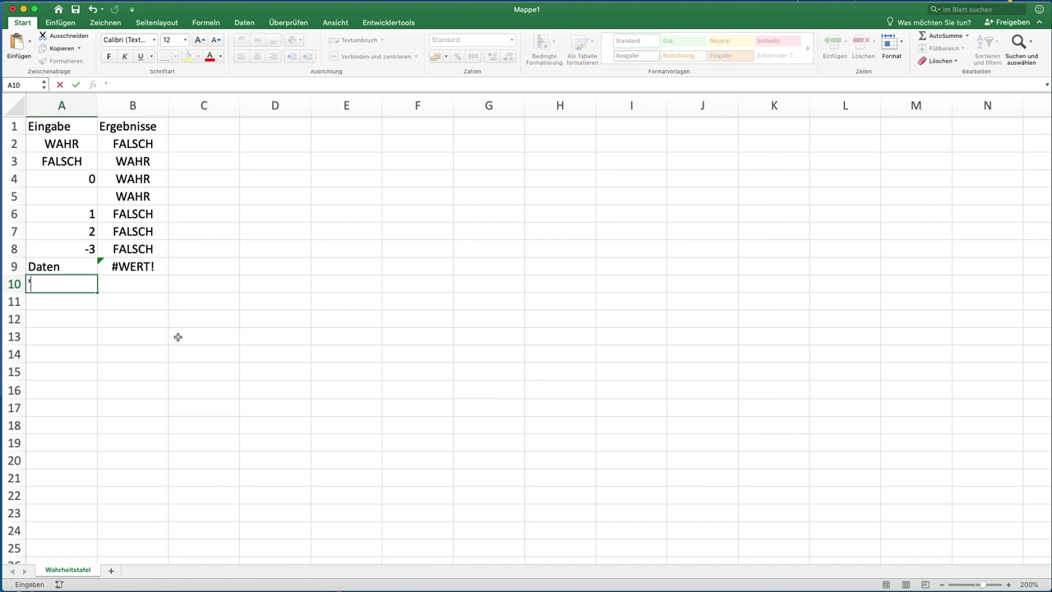
key("Tab")
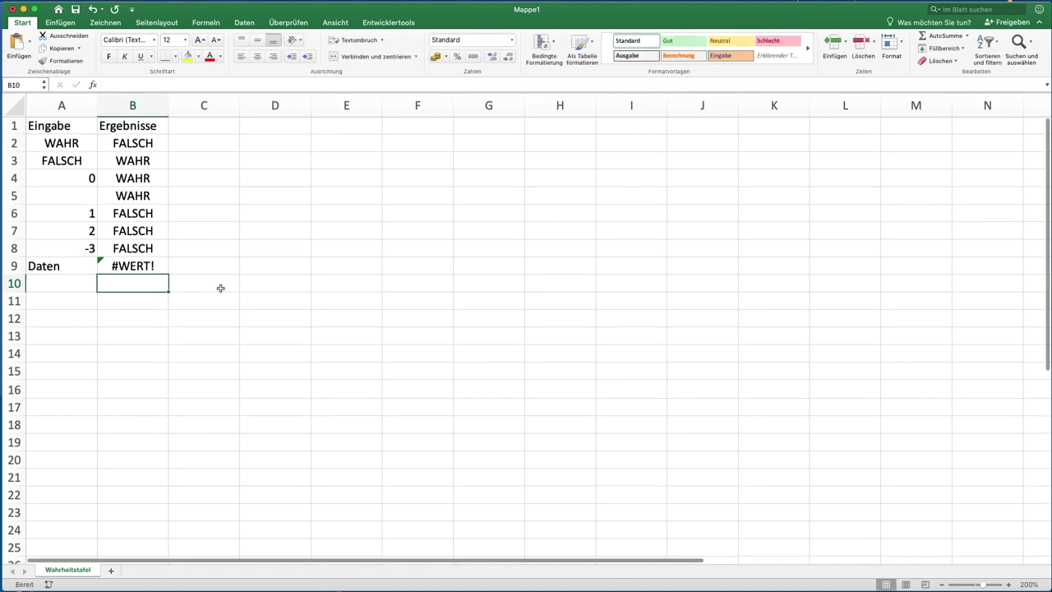
- Enter an ISTTEXT formula in C10 that checks whether A10 contains text
left_click(220, 288)
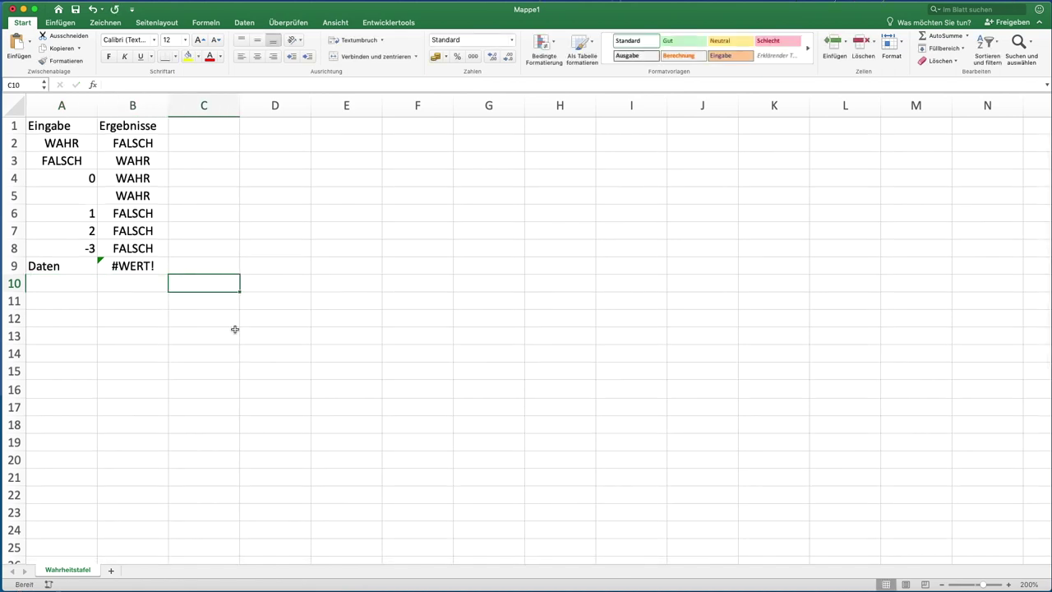
type("=")
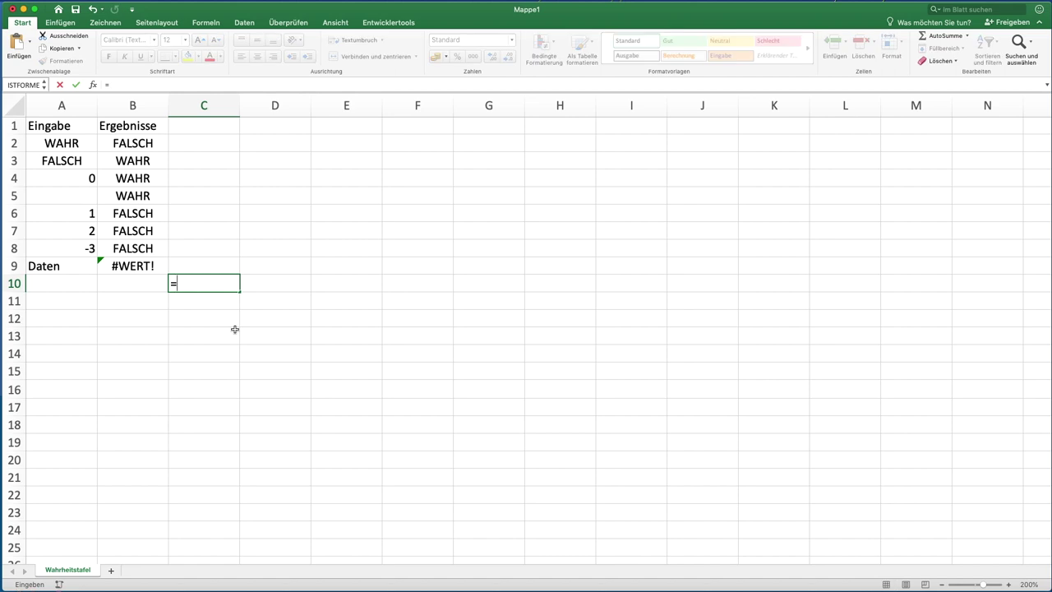
type("istt")
key("Tab")
key("Left")
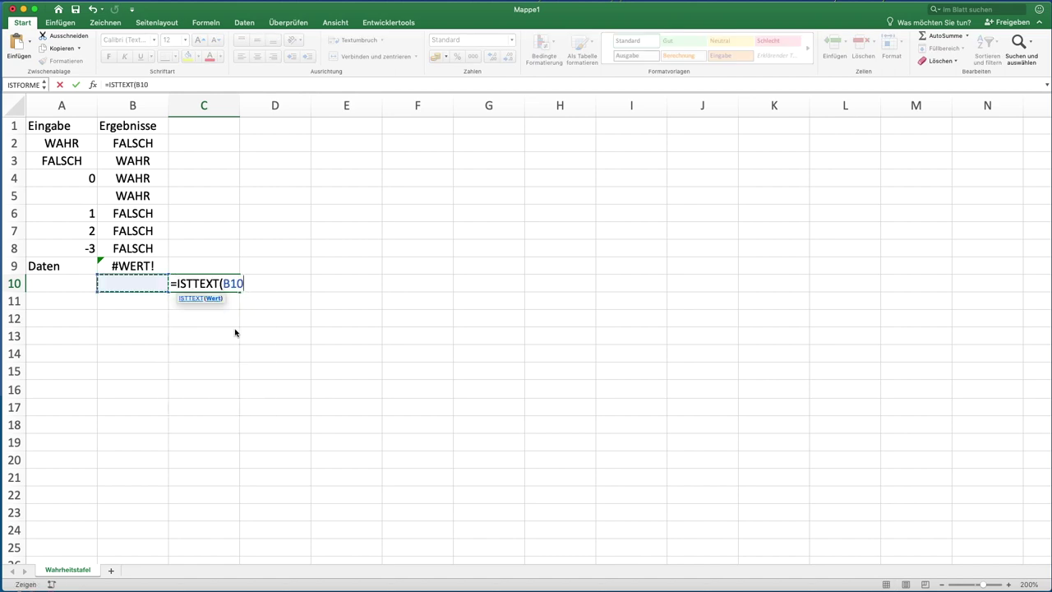
key("Left")
key("Tab")
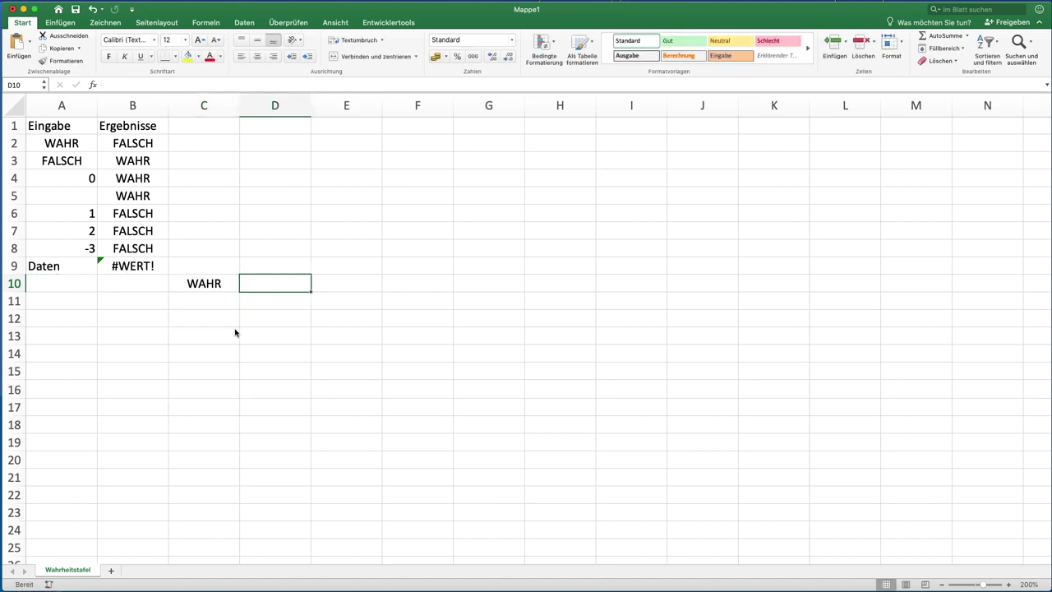
- Enter a LÄNGE formula in D10 that returns the text length of A10
type("=l")
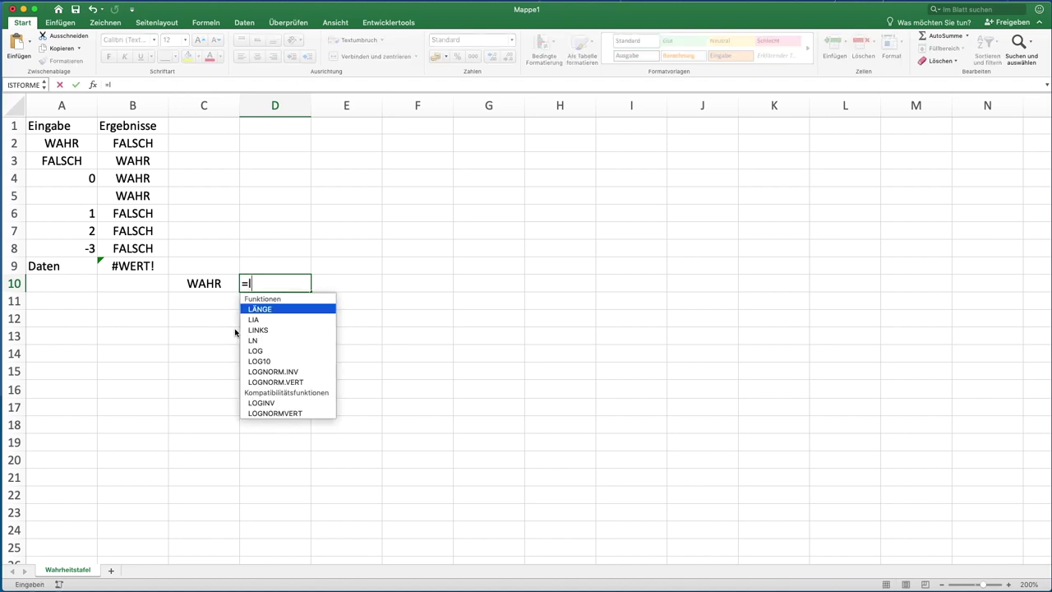
type("än")
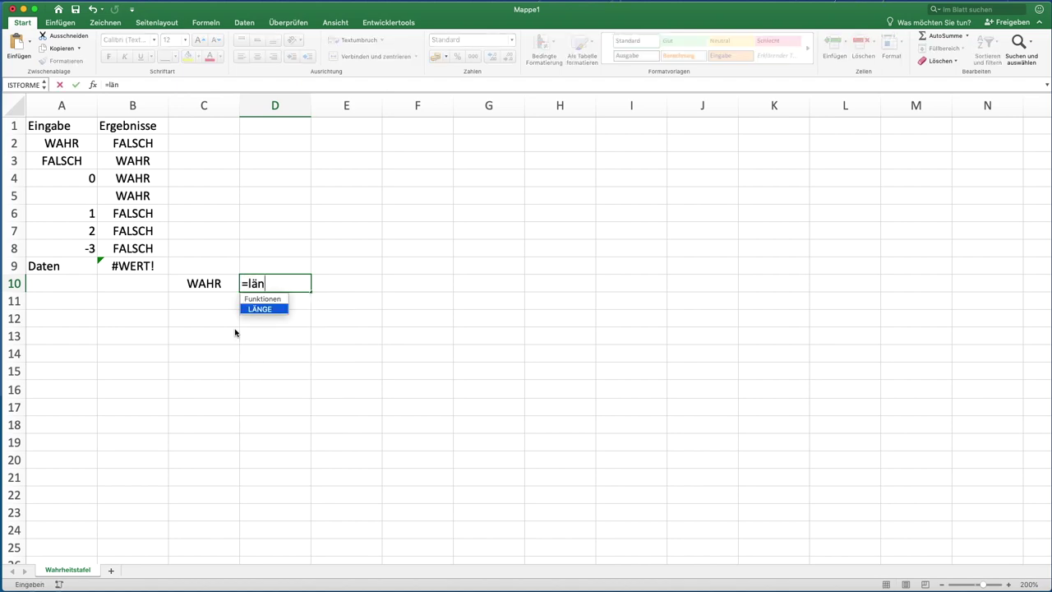
key("Tab")
key("Left")
key("Left")
key("Left")
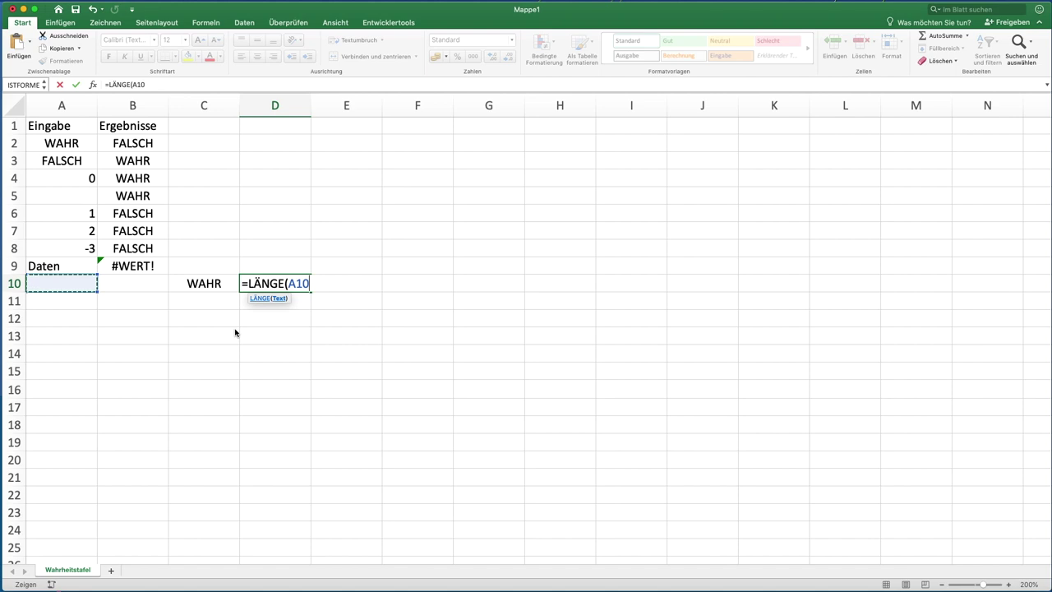
key("Tab")
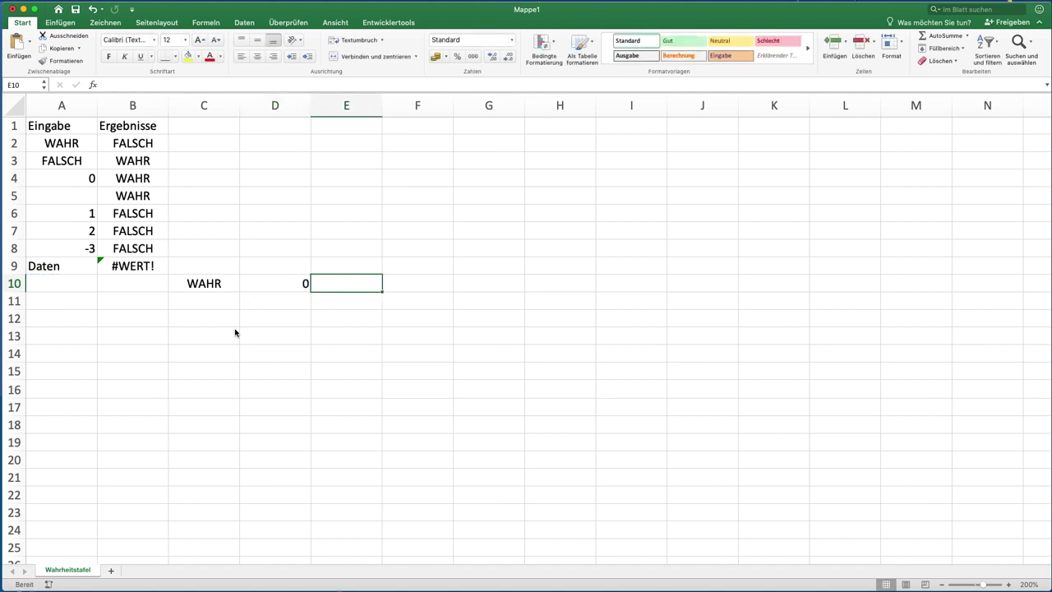
- Enter the comparison =A10=A5 in E10 to test the empty text against the blank cell
type("=")
key("Left")
key("Left")
key("Left")
key("Left")
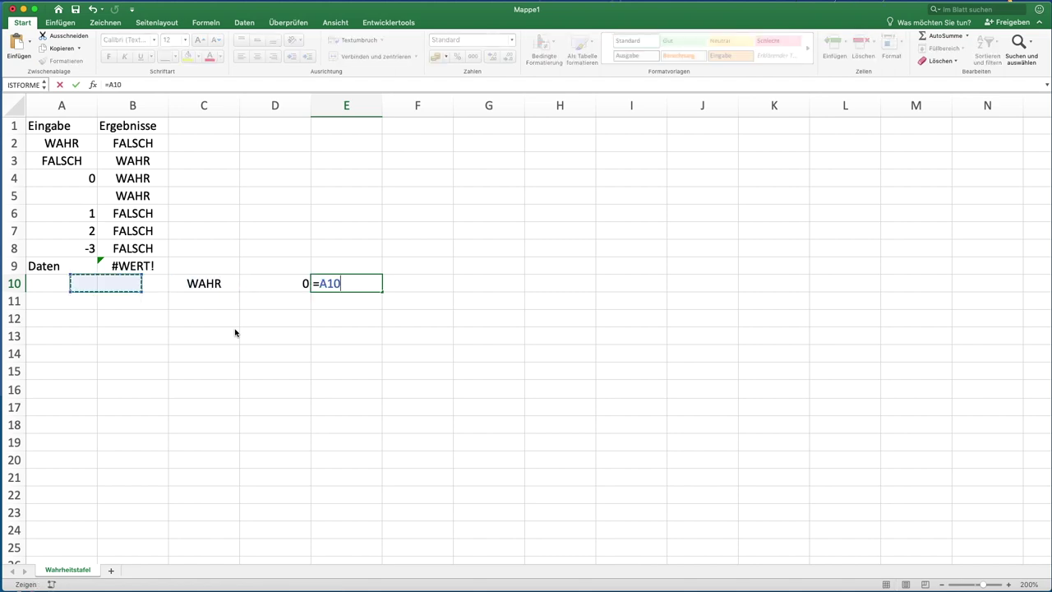
type("=")
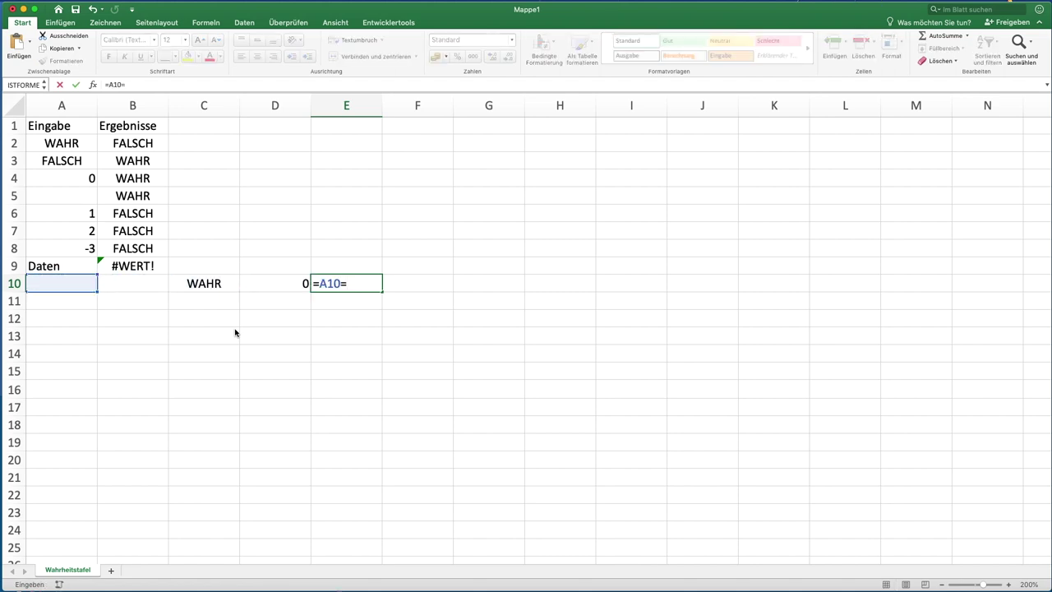
key("Up")
key("Up")
key("Up")
key("Up")
key("Up")
key("Left")
key("Left")
key("Left")
key("Left")
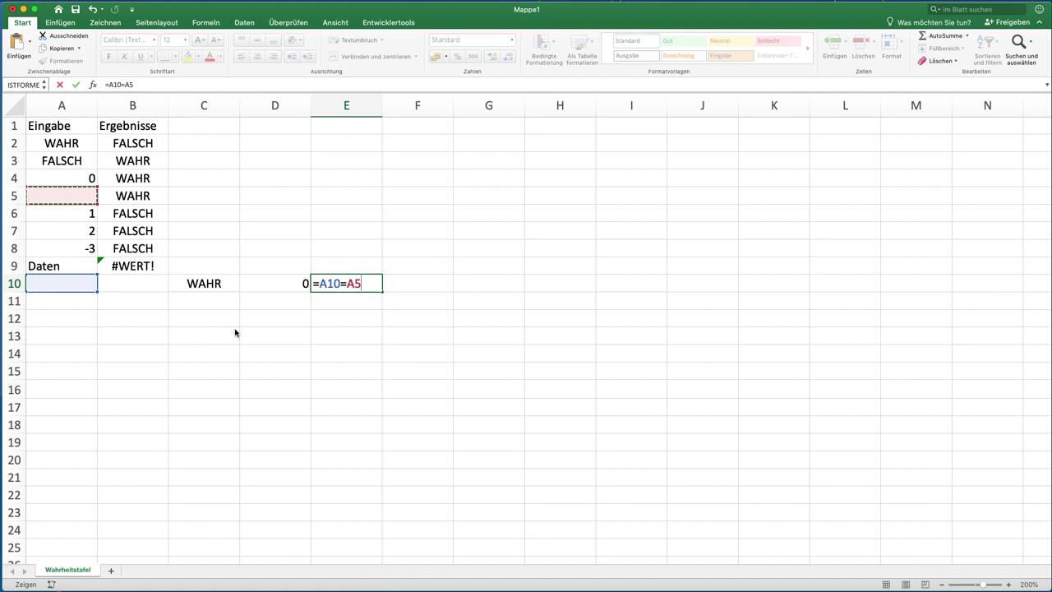
key("Return")
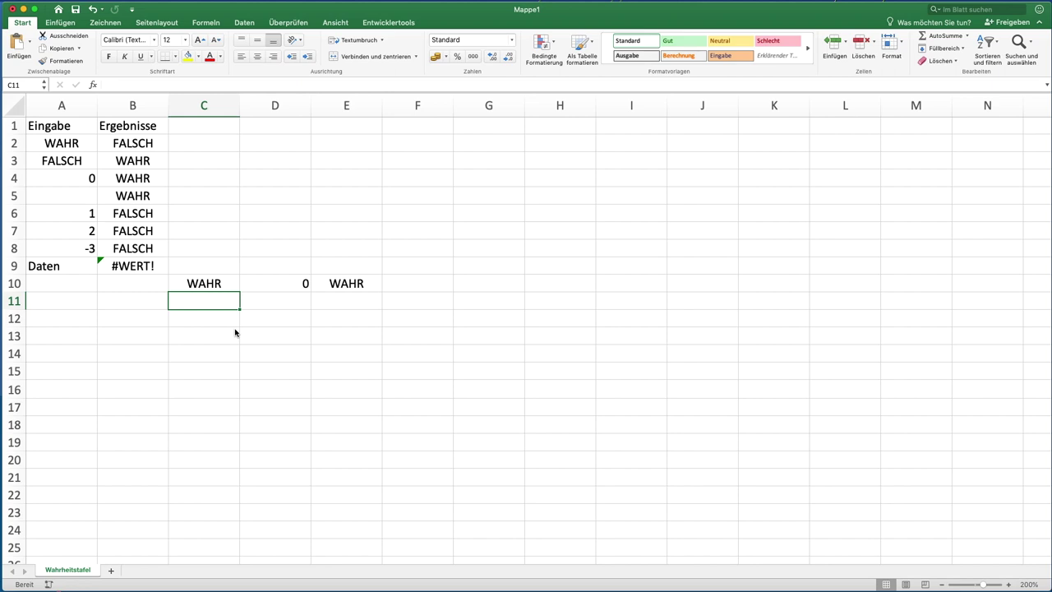
- Fill the NICHT formula from B9 down into B10
left_click(161, 284)
left_click(162, 267)
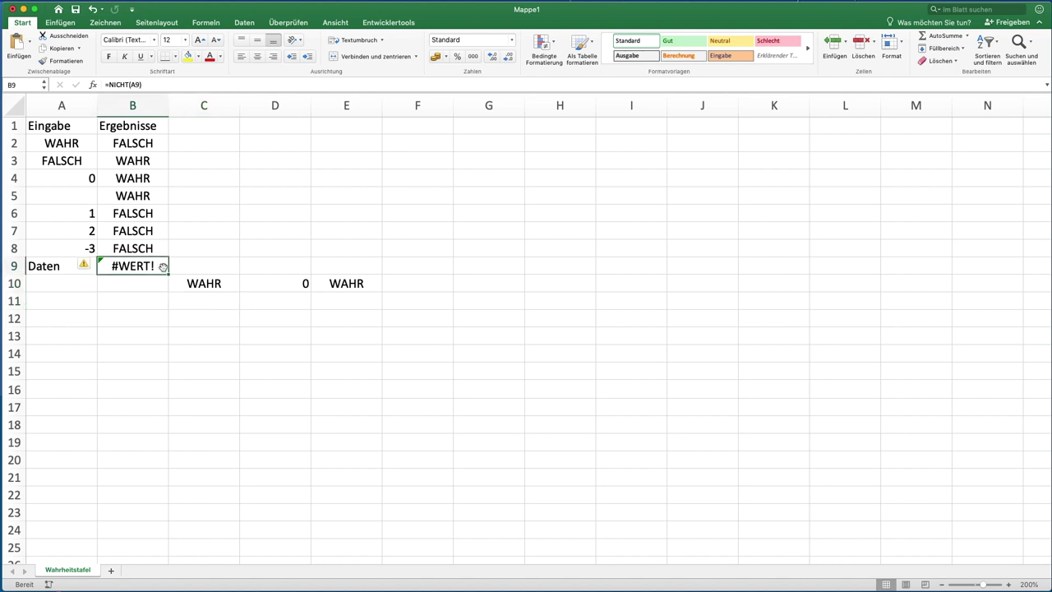
left_click_drag(168, 274, 169, 292)
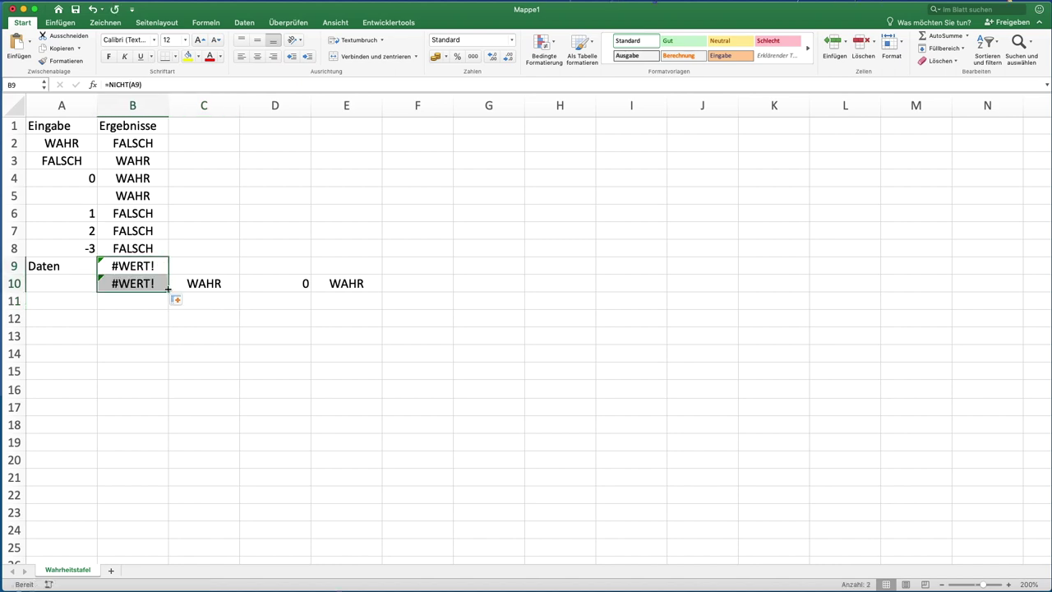
- Clear the three test formulas from C10:E10
left_click(220, 343)
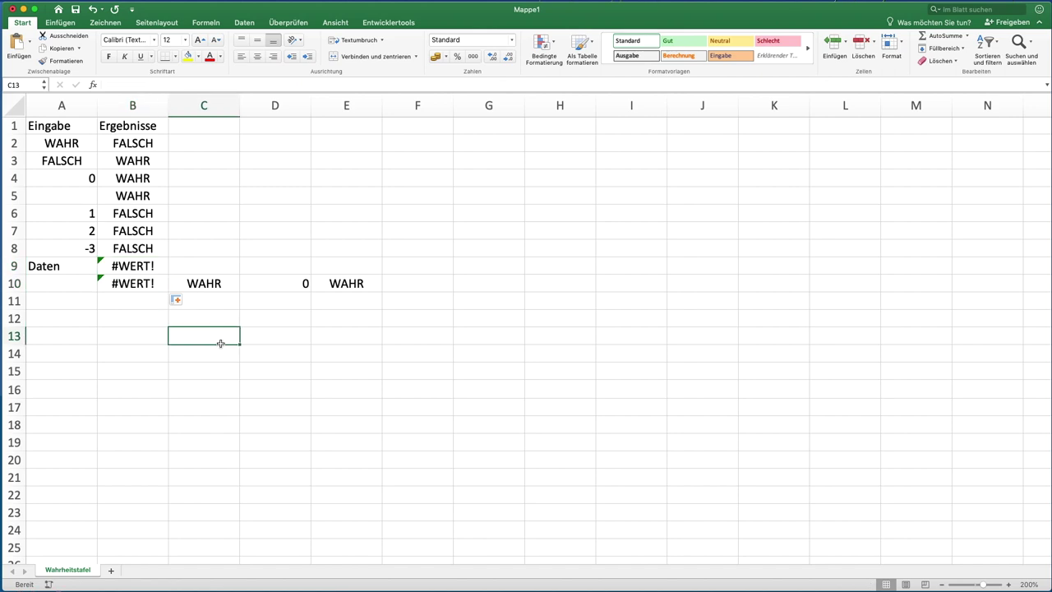
left_click_drag(217, 282, 327, 282)
key("Delete")
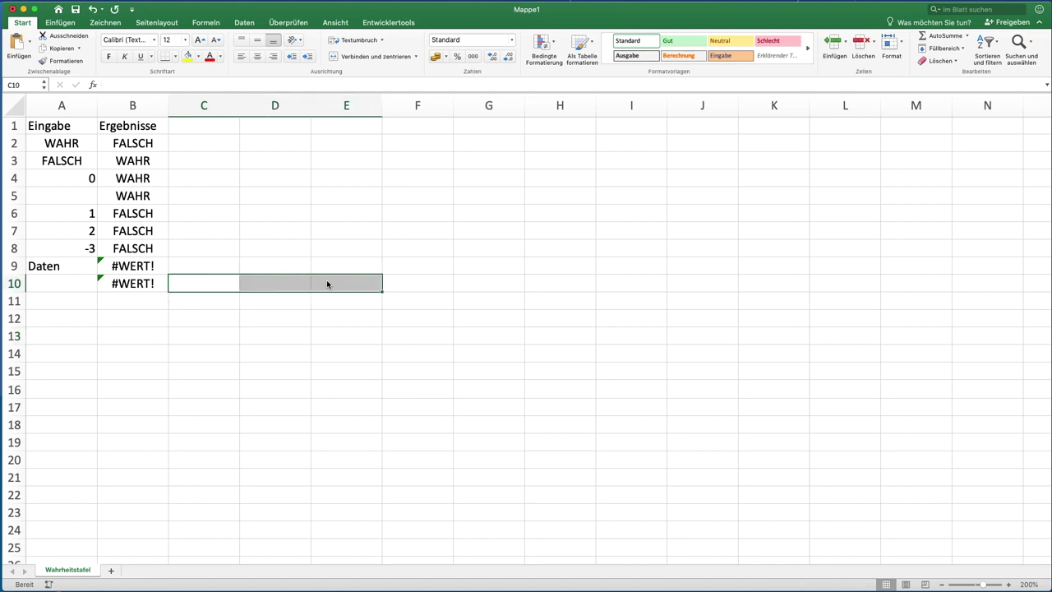
- Enter the formula =1/0 in A11 as an error value input for the truth table
left_click(53, 304)
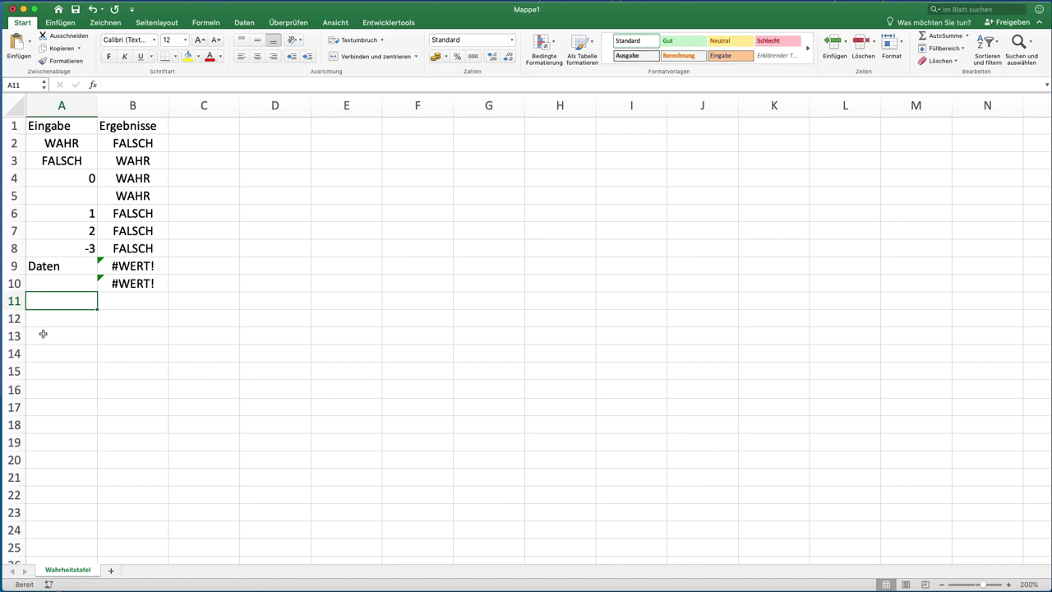
type("=1/")
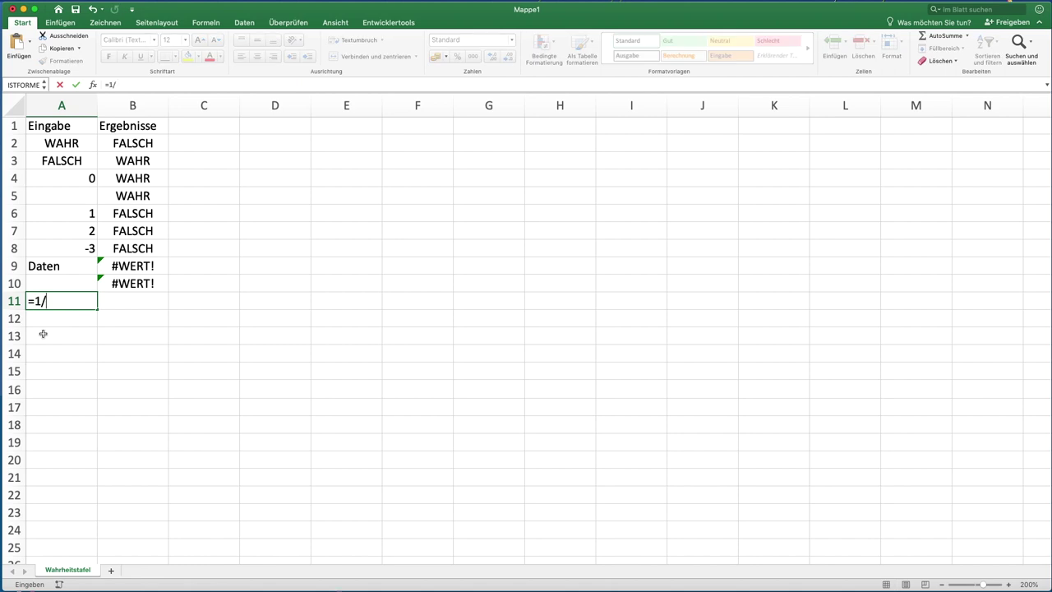
type("0")
key("Tab")
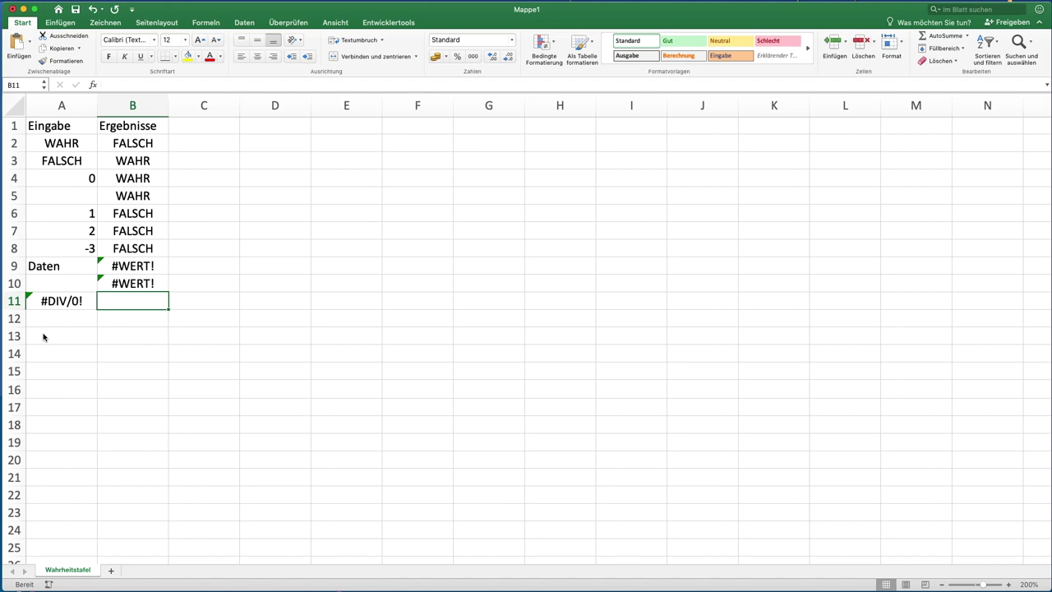
- Fill the NICHT formula from B10 down into B11
left_click(167, 283)
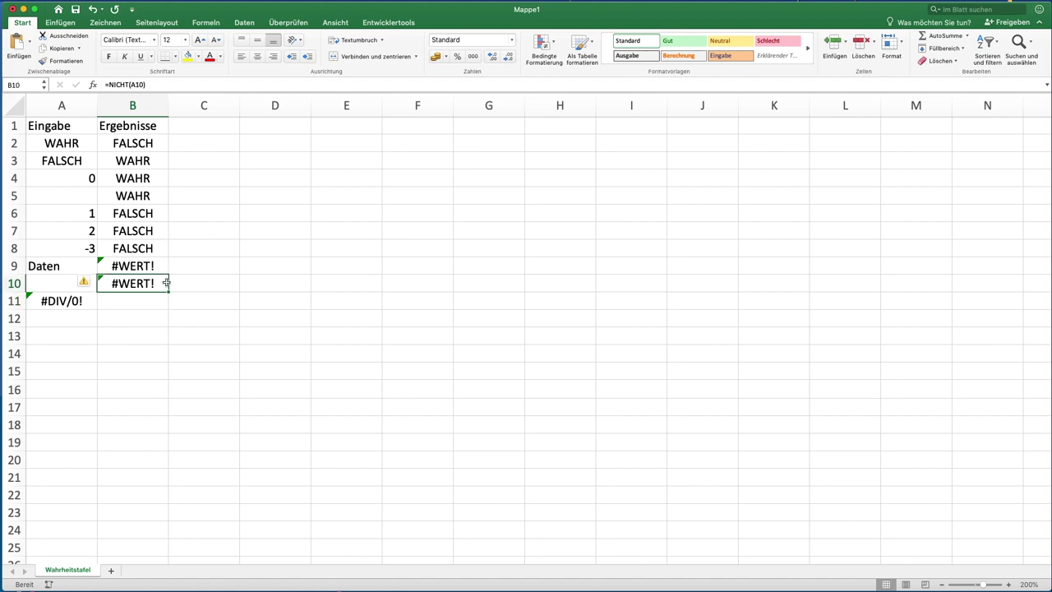
left_click_drag(169, 289, 167, 306)
left_click(215, 324)
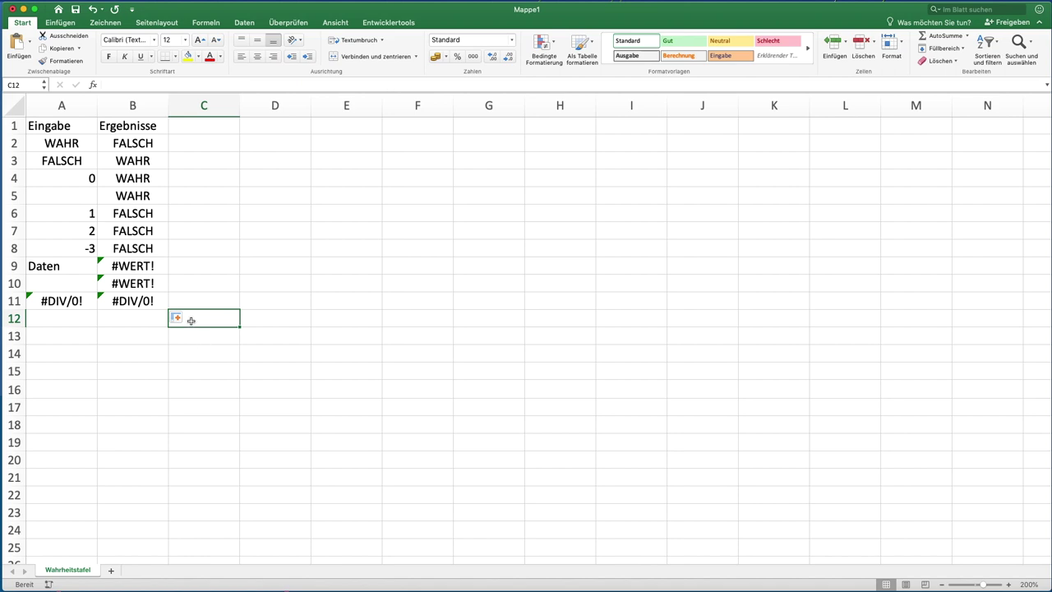
- Copy the input values in A2:A11 and paste them transposed into row 1 starting at E1
left_click_drag(62, 145, 61, 301)
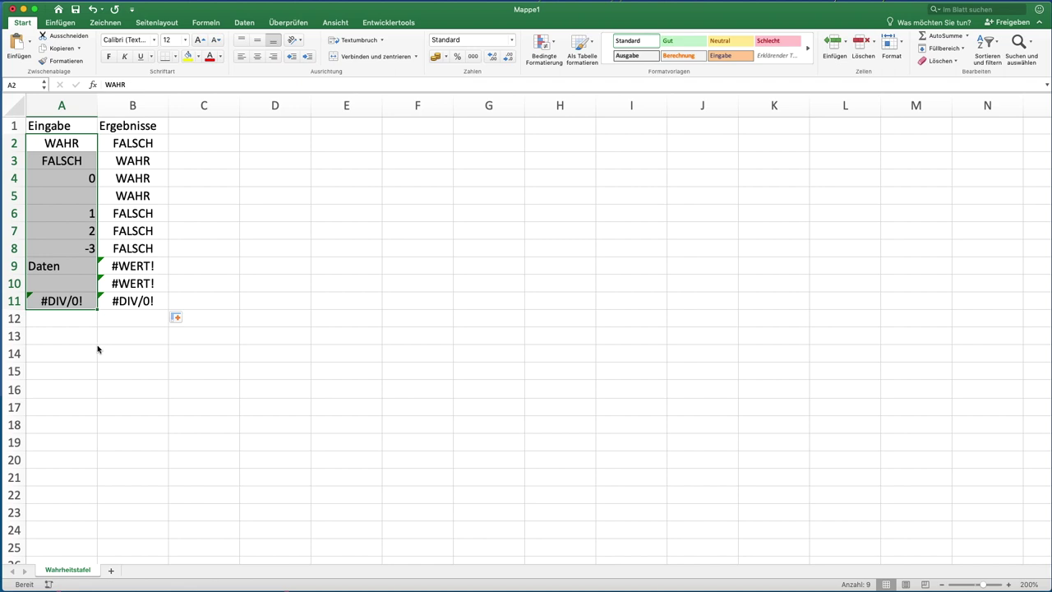
key("super+c")
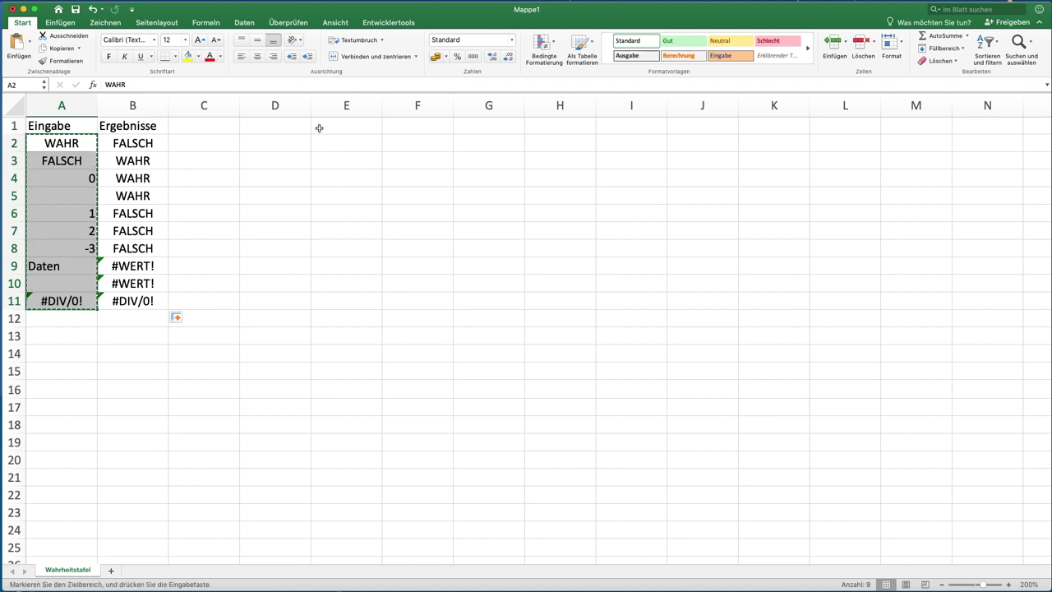
left_click(318, 129)
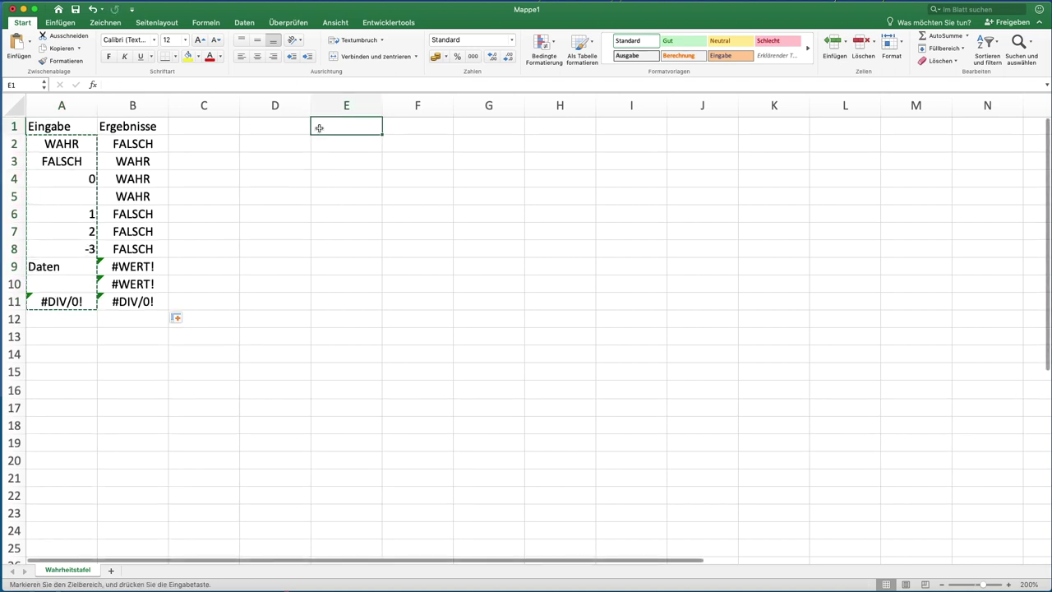
left_click(28, 45)
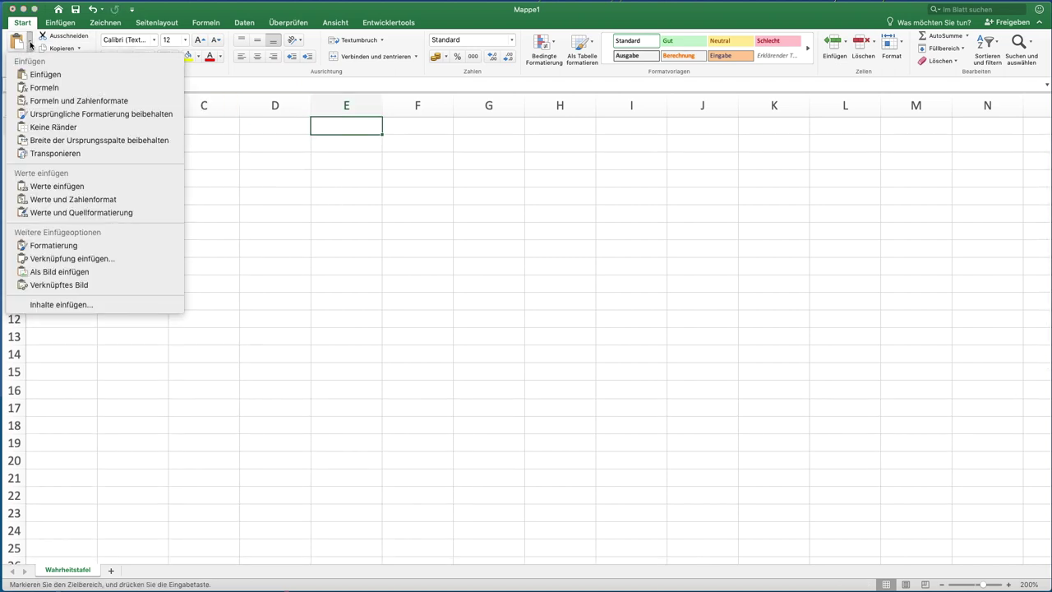
left_click(38, 155)
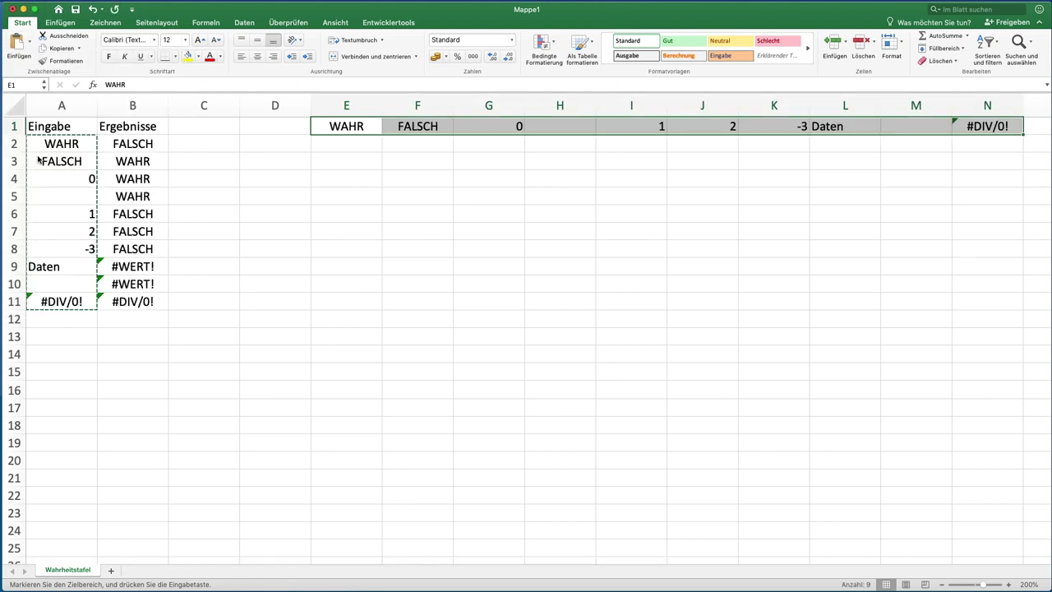
- Enter the formula =UND($A2;E$1) in E2 to combine the row input with the column input
left_click(349, 144)
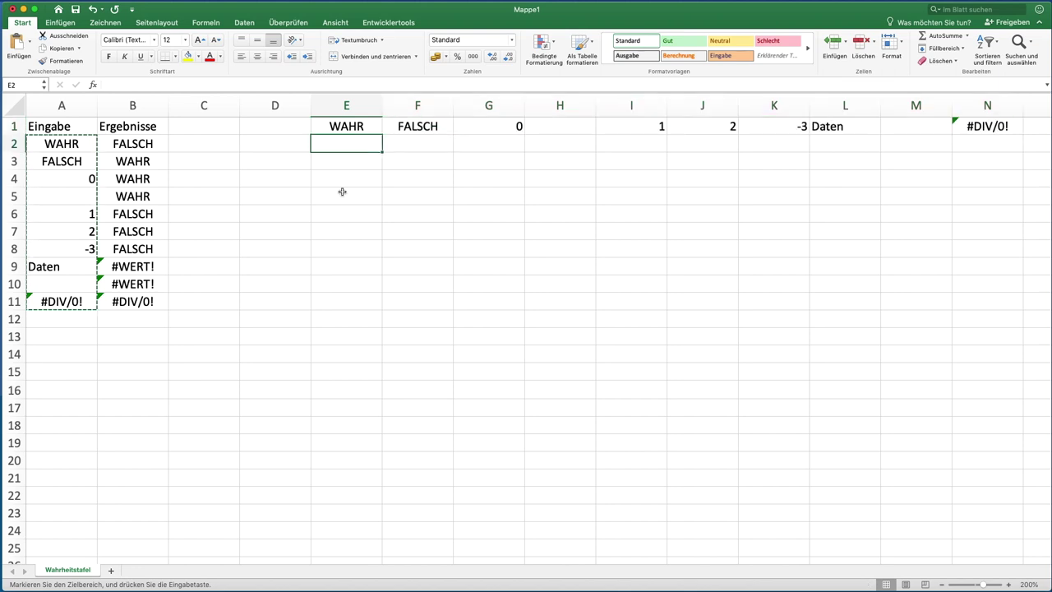
type("=und")
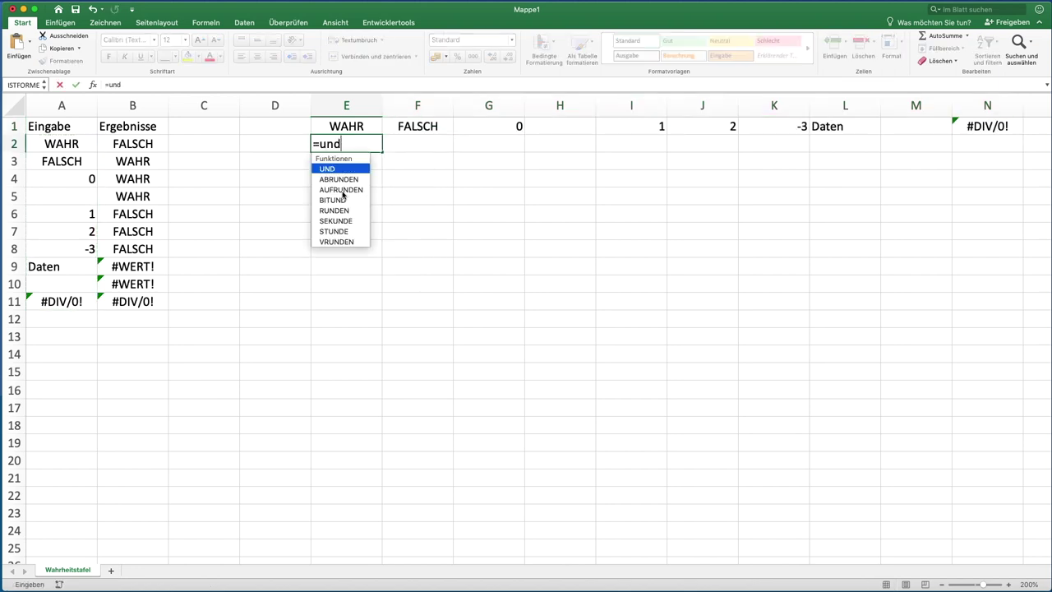
type("($a")
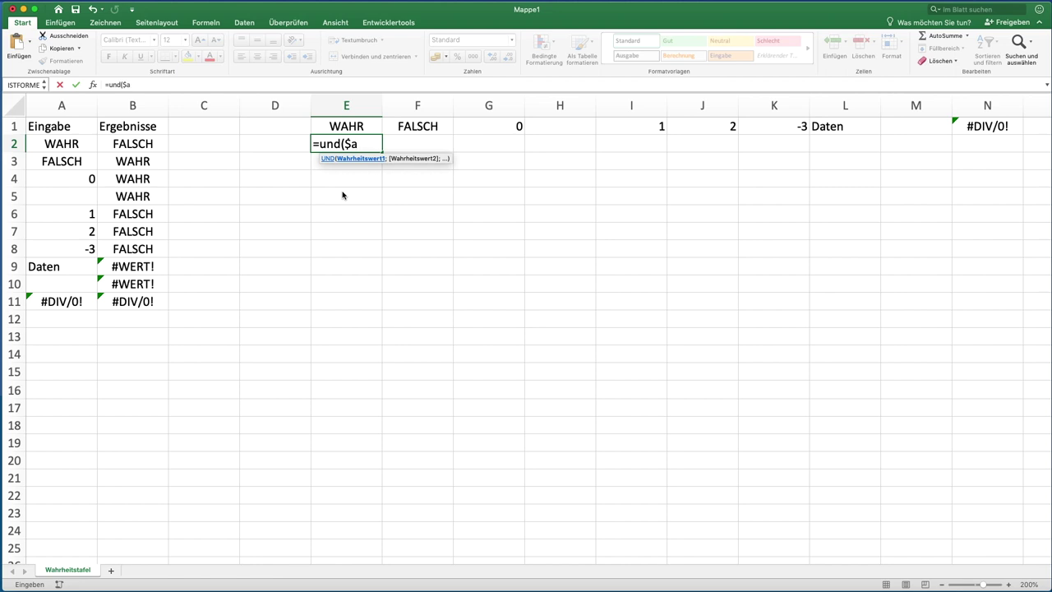
type("2;e")
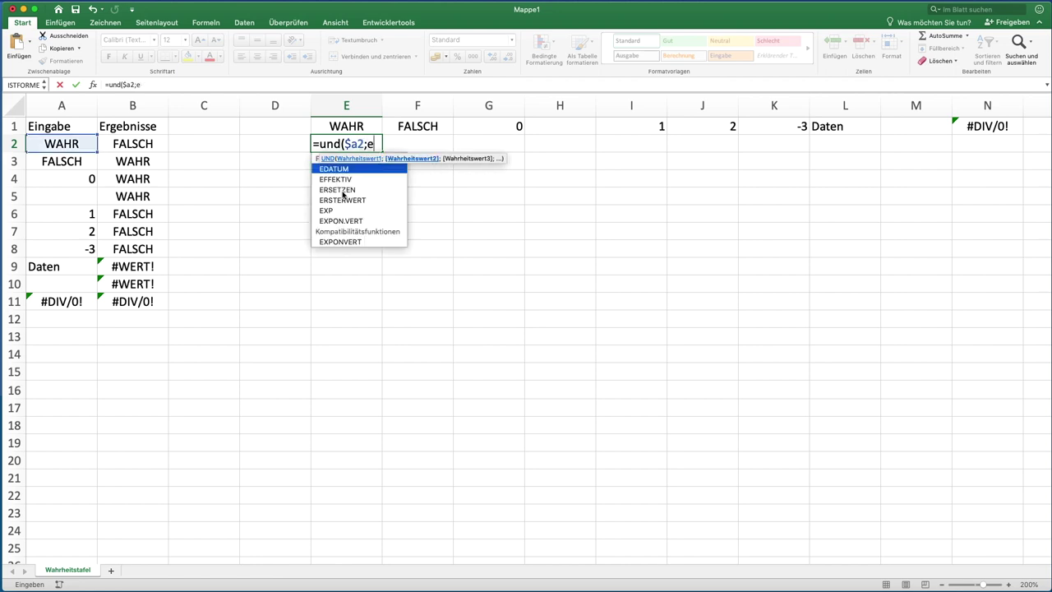
type("$1)")
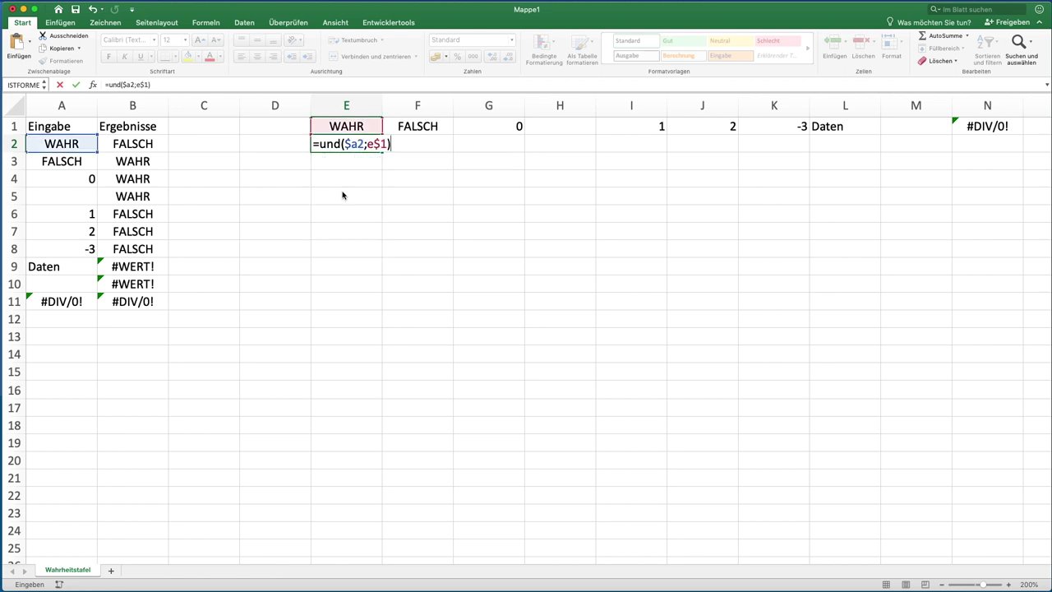
key("Tab")
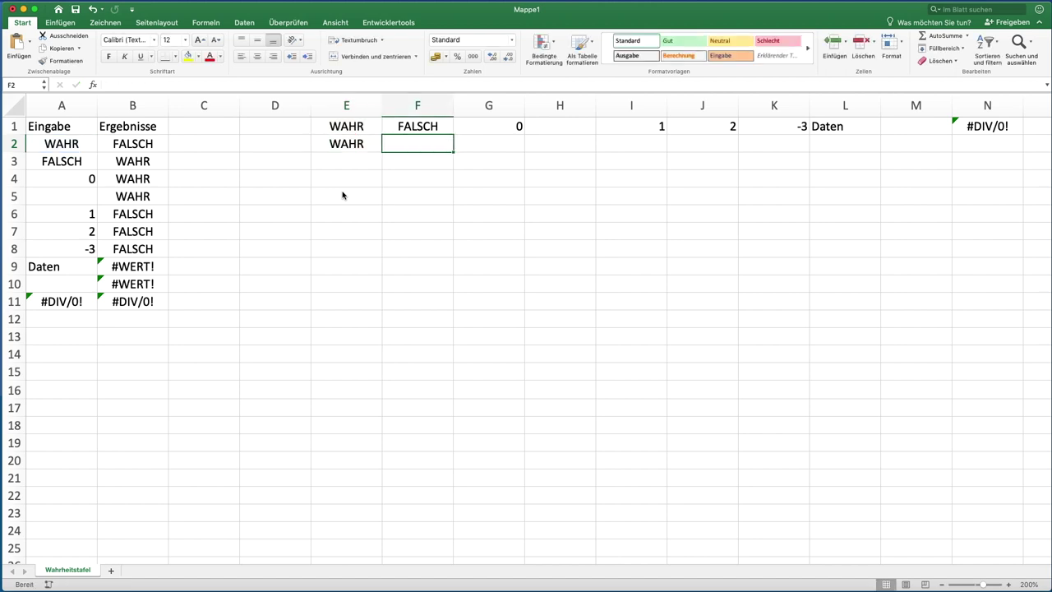
- Fill the UND formula across E2:N11 and shade the range light grey with Weiß, Hintergrund 1, dunkler 15%
left_click(376, 145)
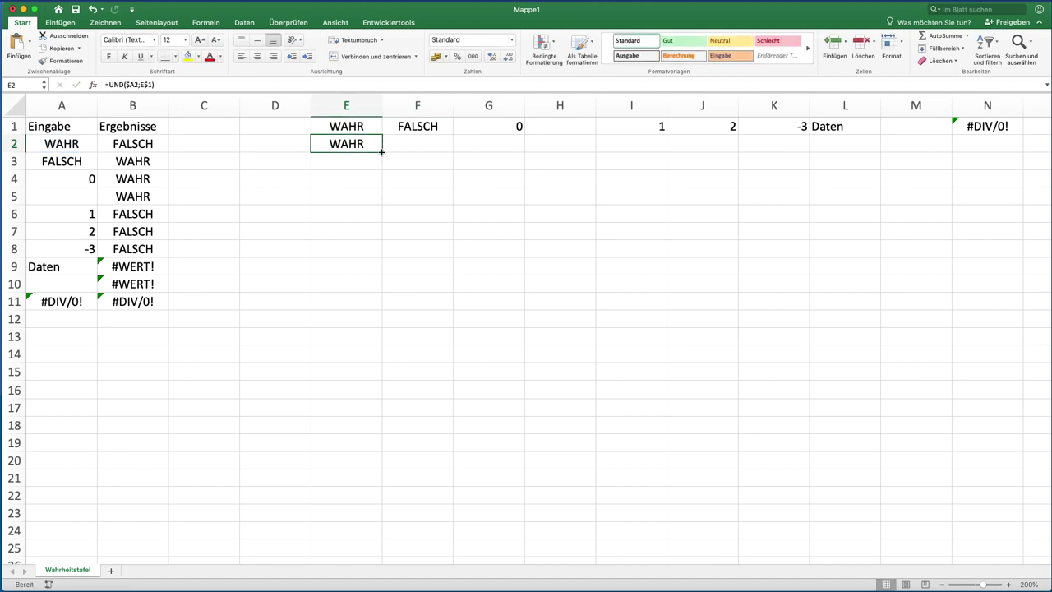
left_click_drag(379, 149, 1008, 305)
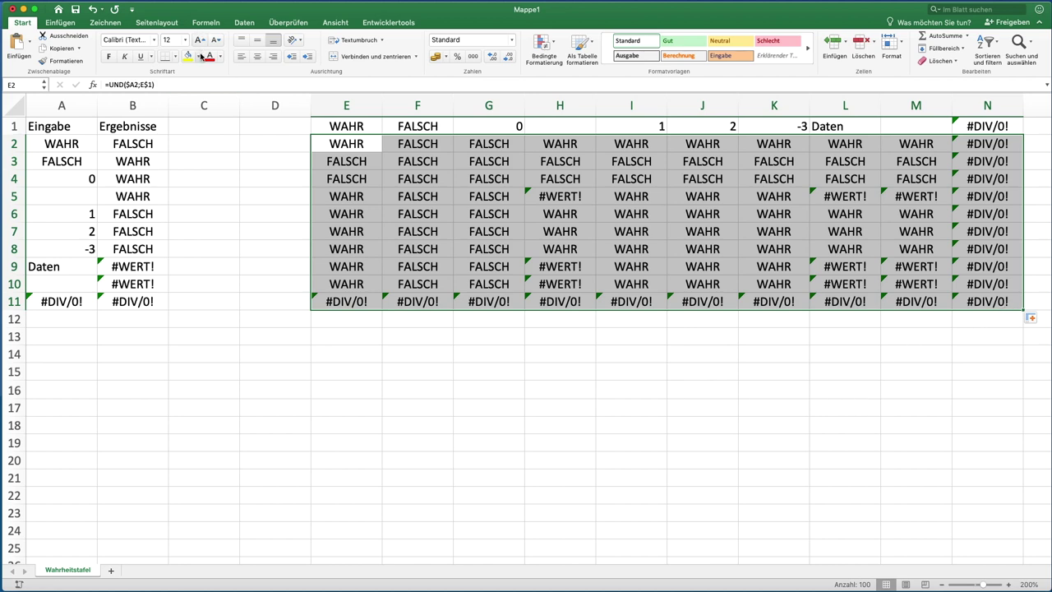
left_click(200, 57)
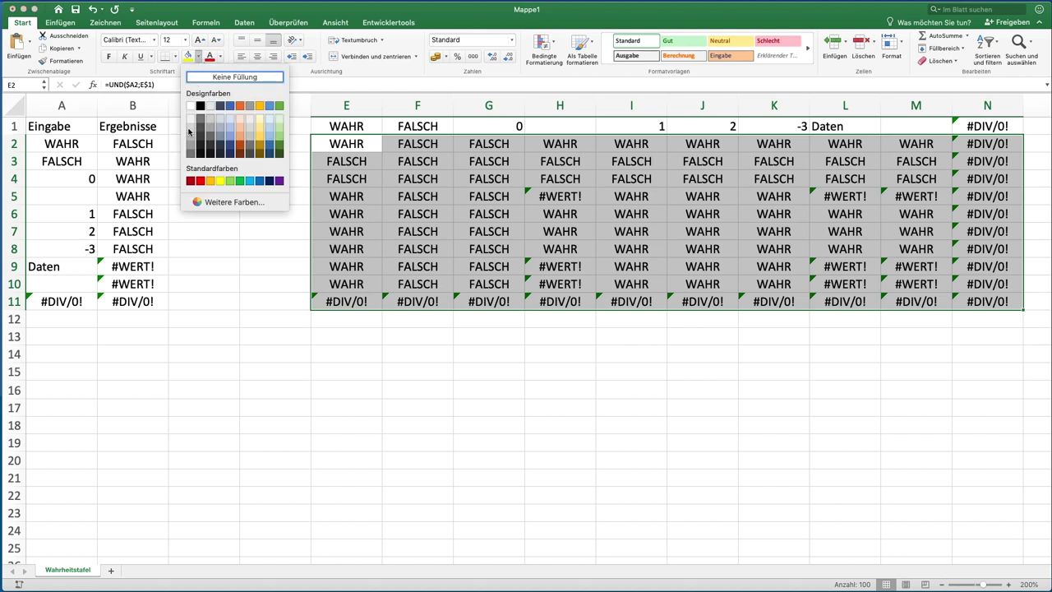
left_click(189, 131)
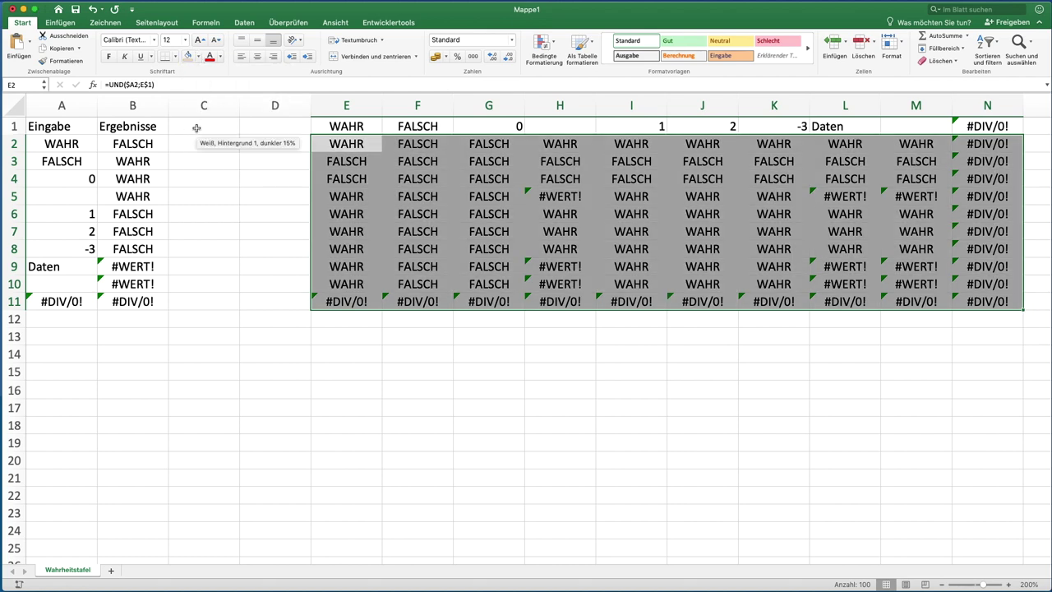
left_click(196, 129)
- Colour the text of the four pure truth value results in E2:F3 red
left_click_drag(353, 145, 414, 161)
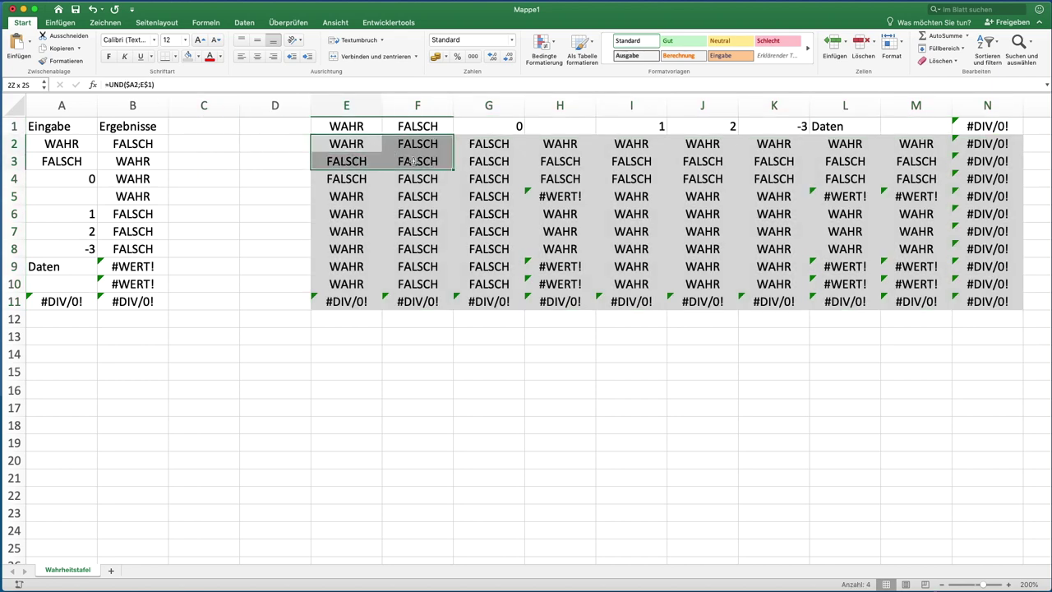
left_click(207, 57)
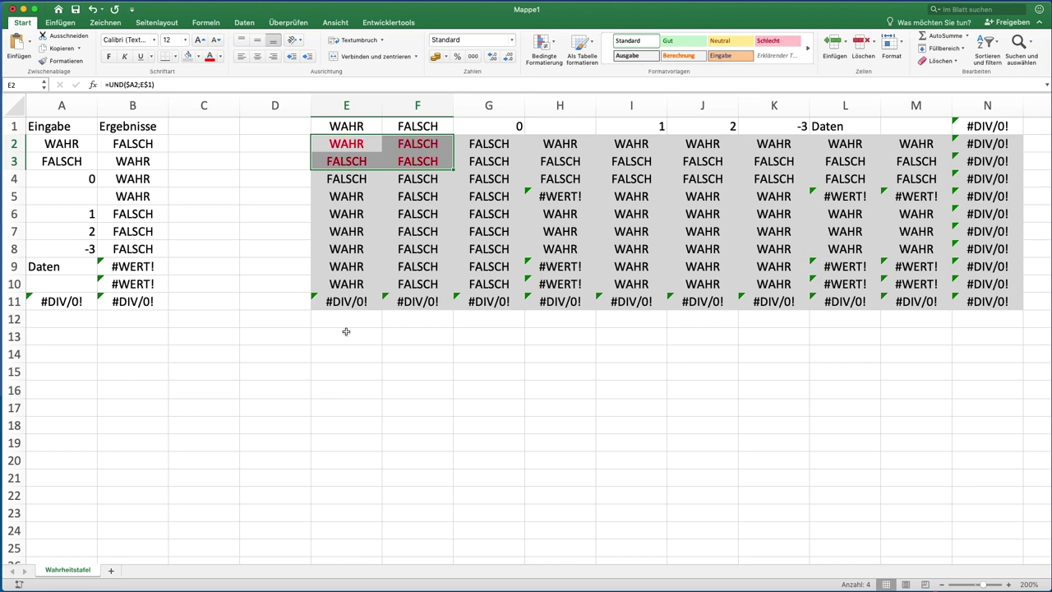
left_click(475, 128)
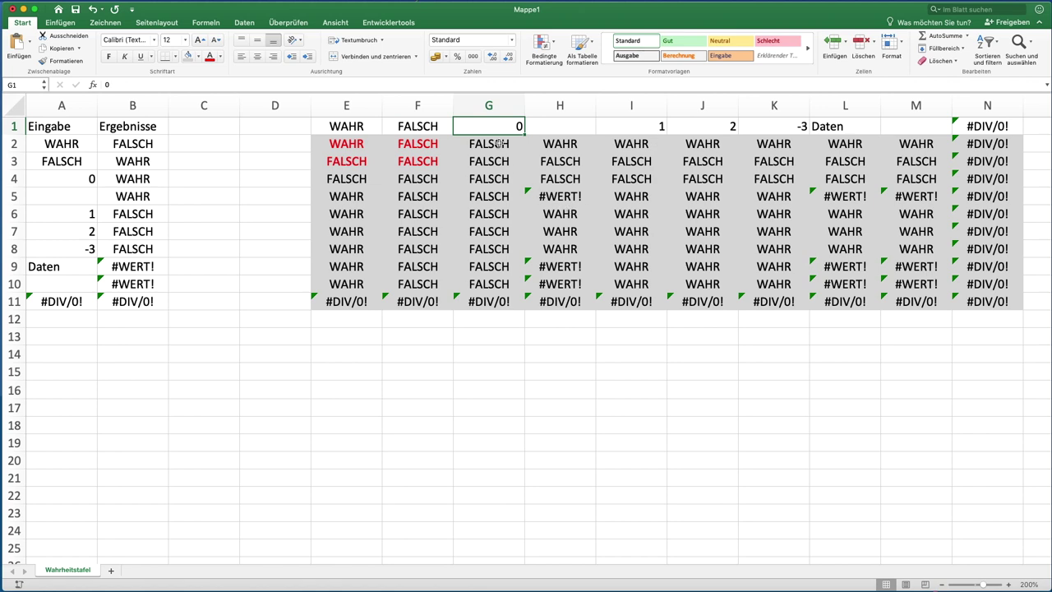
- Highlight the UND results in rows 2 and 3 for the inputs 0, 1, 2 and -3, plus E2:F3, to compare them
left_click_drag(499, 144, 498, 160)
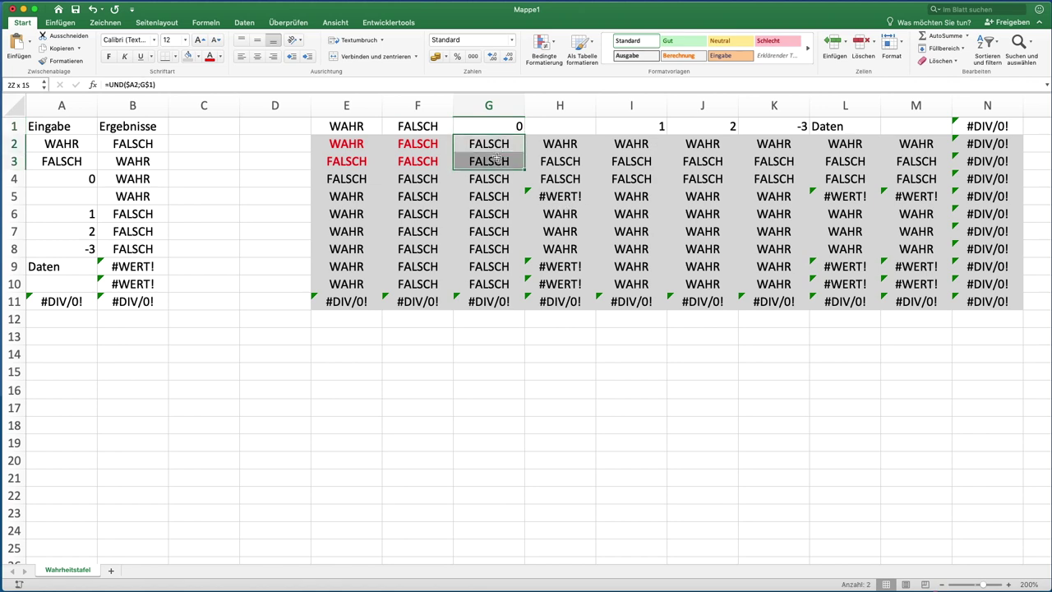
left_click_drag(646, 145, 640, 160)
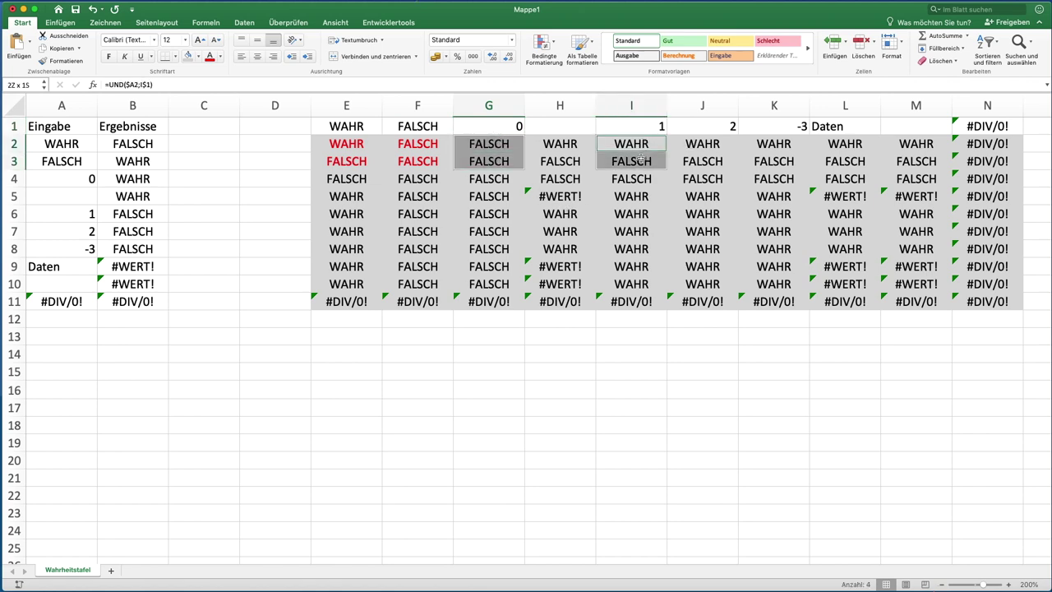
left_click(699, 144, "super")
left_click_drag(699, 144, 707, 158)
left_click_drag(778, 144, 778, 161)
left_click_drag(336, 145, 410, 159)
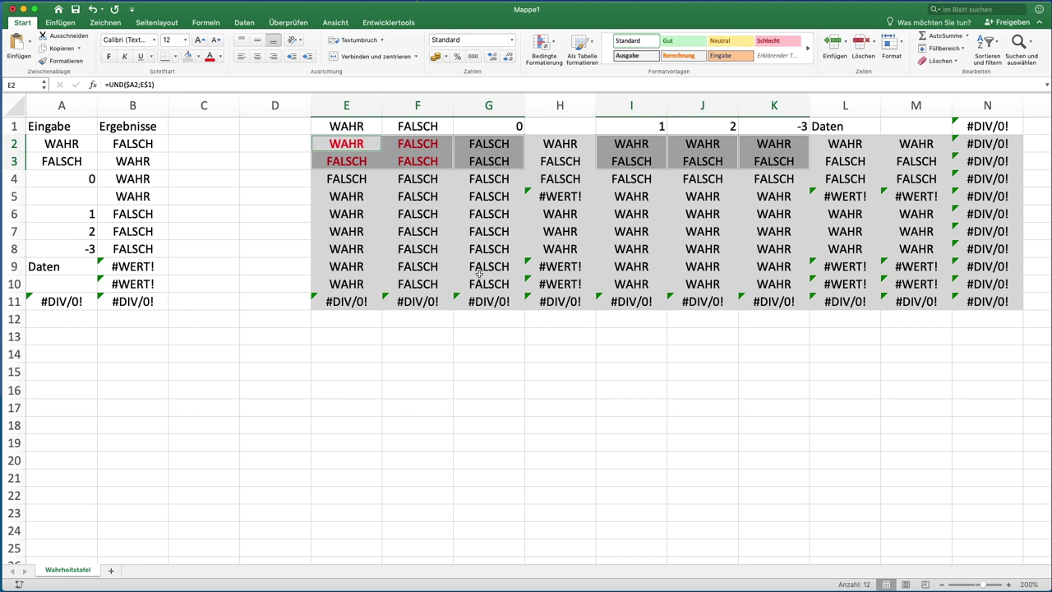
- Highlight the UND results in columns E and F for the blank, text and empty text inputs in rows 5, 9 and 10
left_click(339, 196)
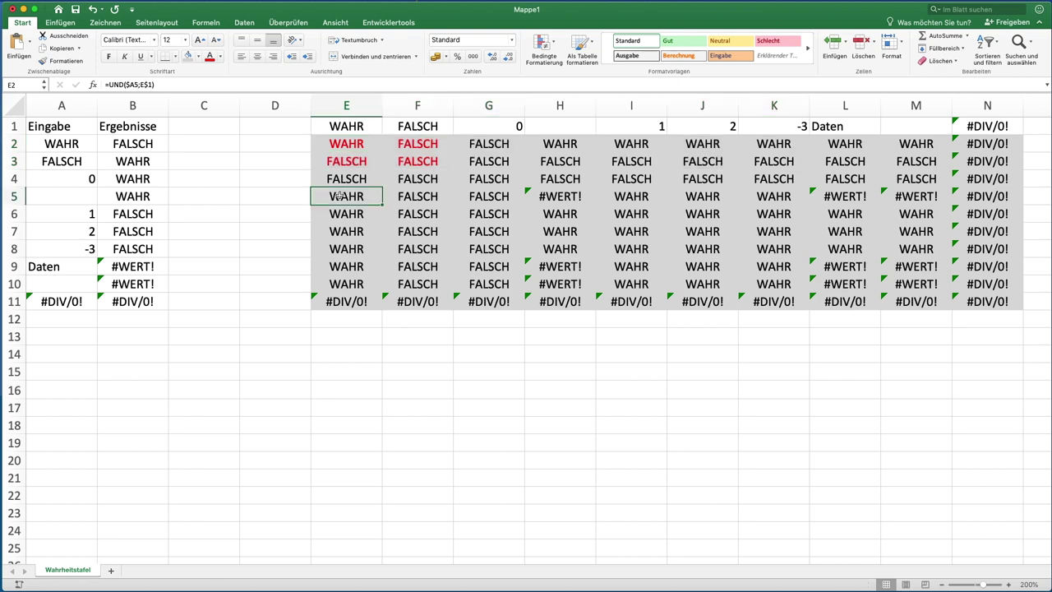
left_click(349, 270, "super")
left_click(347, 284, "super")
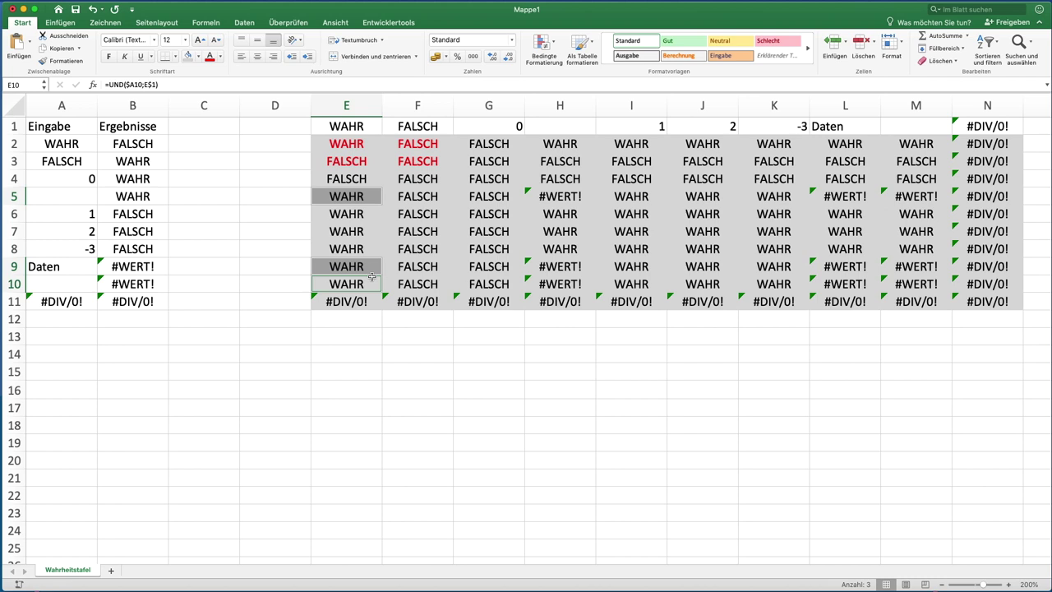
left_click(431, 195, "super")
left_click(433, 263, "super")
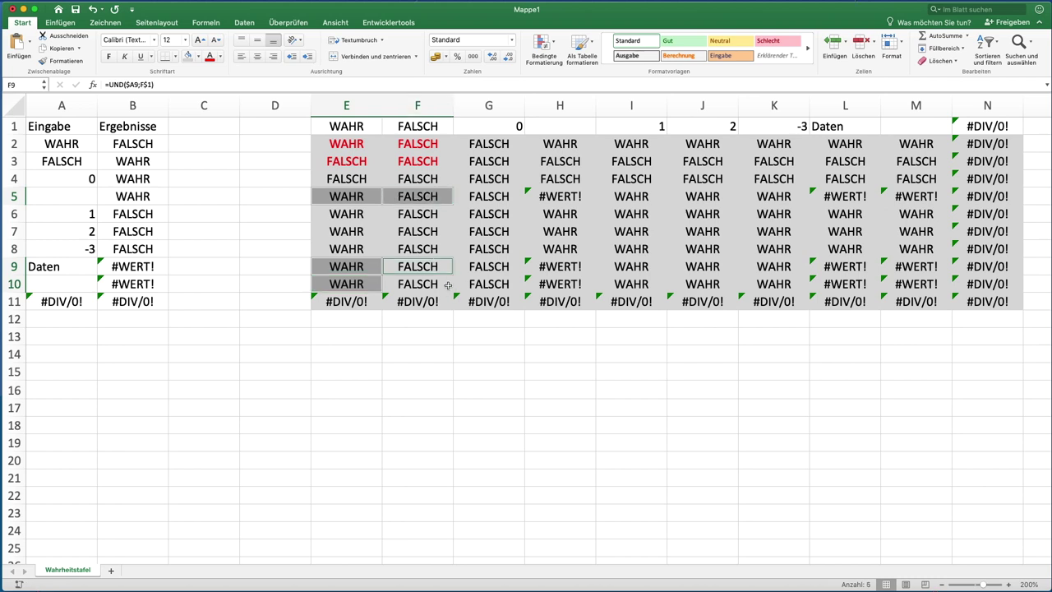
left_click(448, 285, "super")
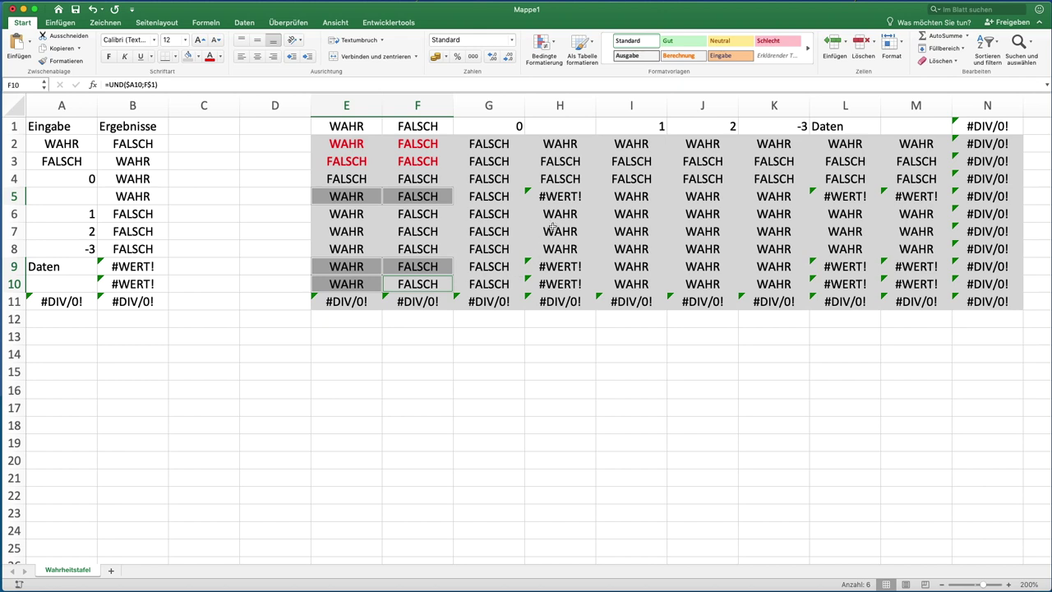
- Highlight the UND results for blank, text and empty text combinations in columns H, L and M, plus the error results in row 11 and column N
left_click(569, 199)
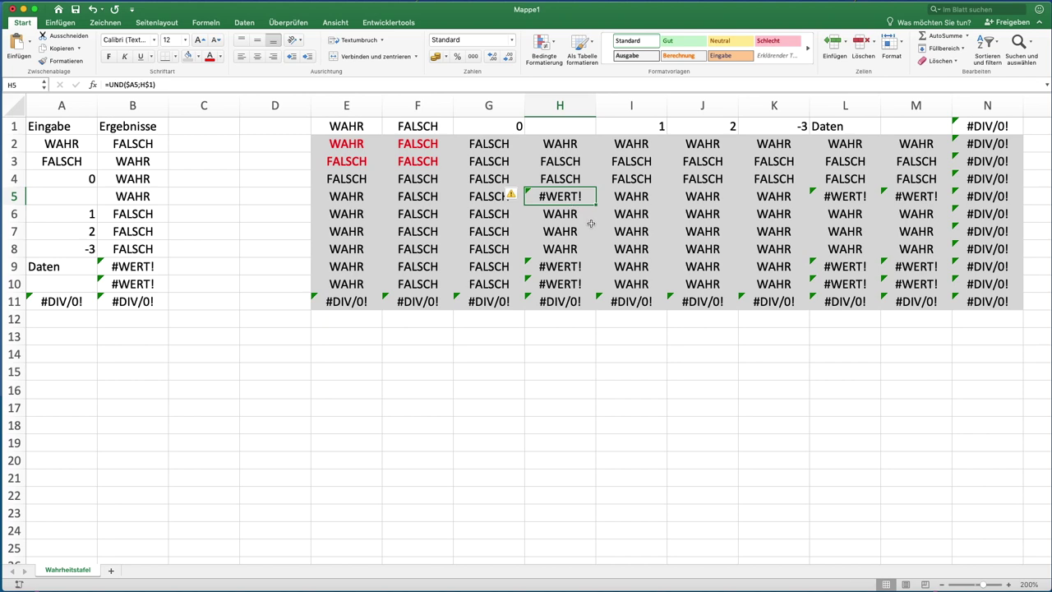
left_click(847, 197, "super")
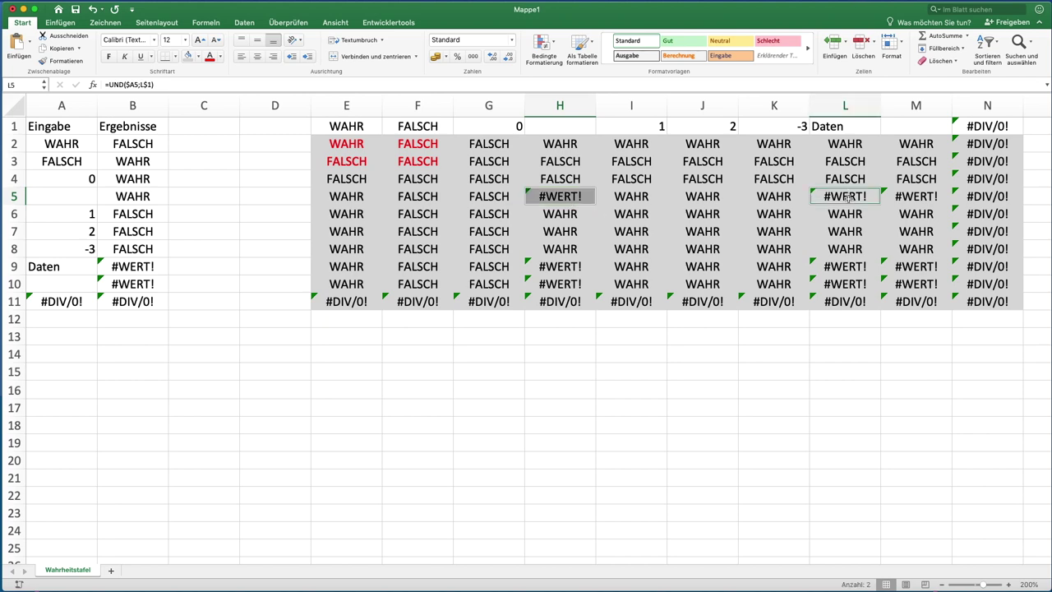
left_click(934, 196, "super")
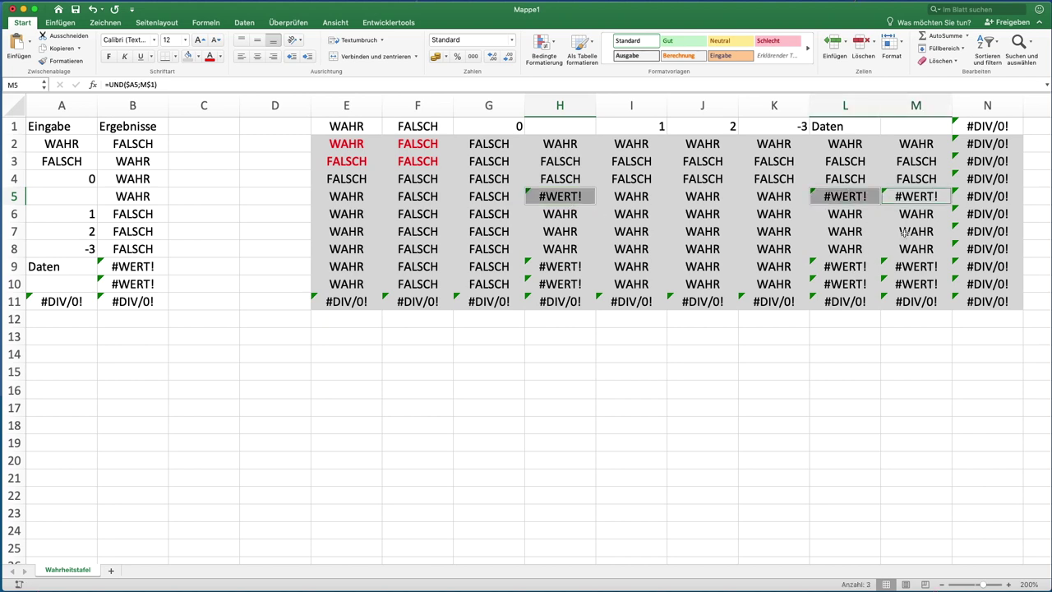
left_click(562, 269, "super")
left_click(562, 284, "super")
left_click(847, 264, "super")
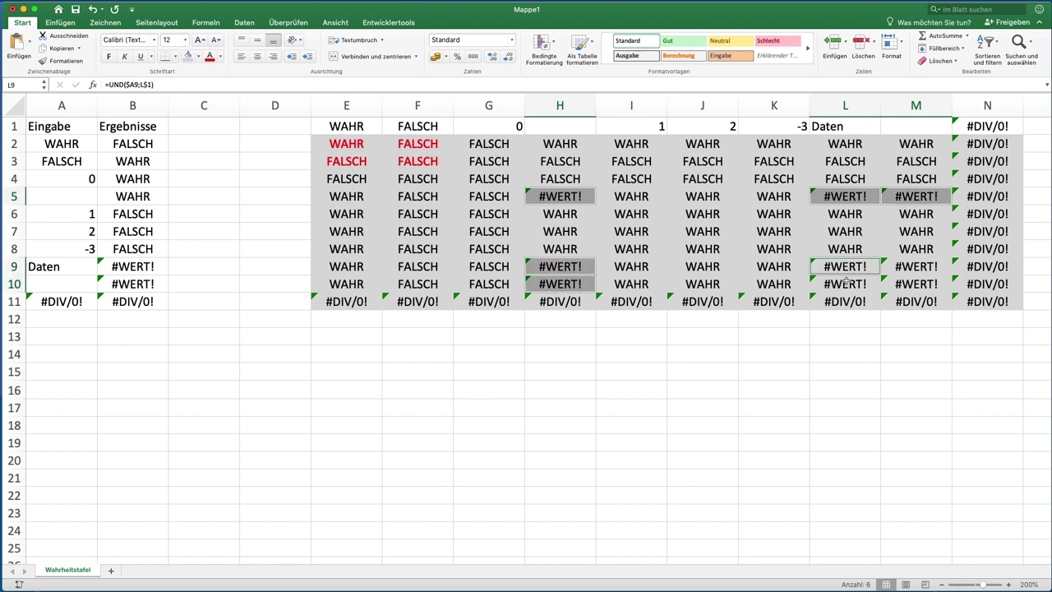
left_click(847, 283, "super")
left_click(903, 266, "super")
left_click(904, 283, "super")
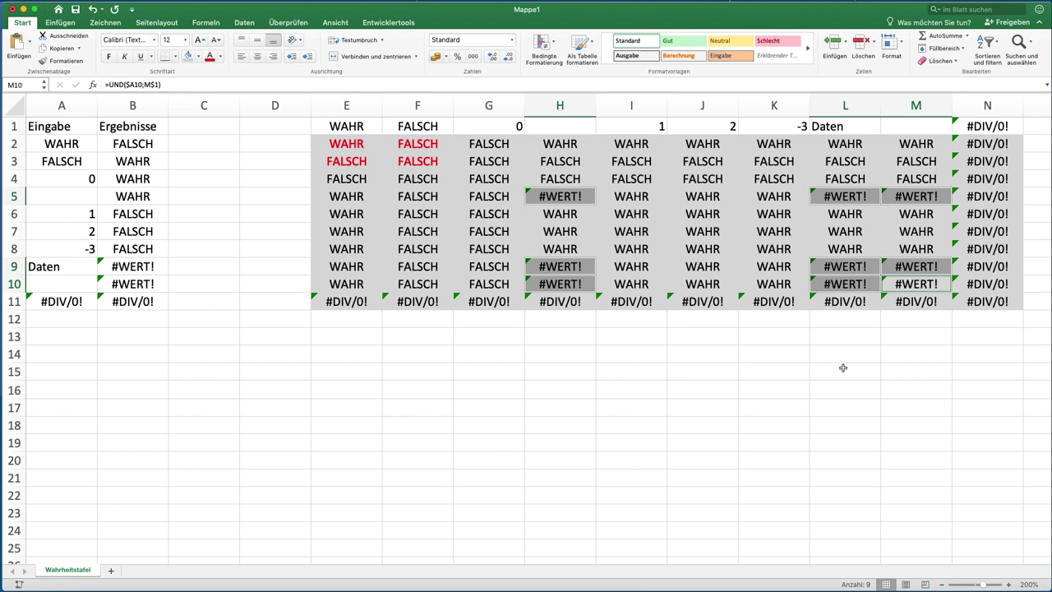
left_click_drag(359, 303, 975, 297)
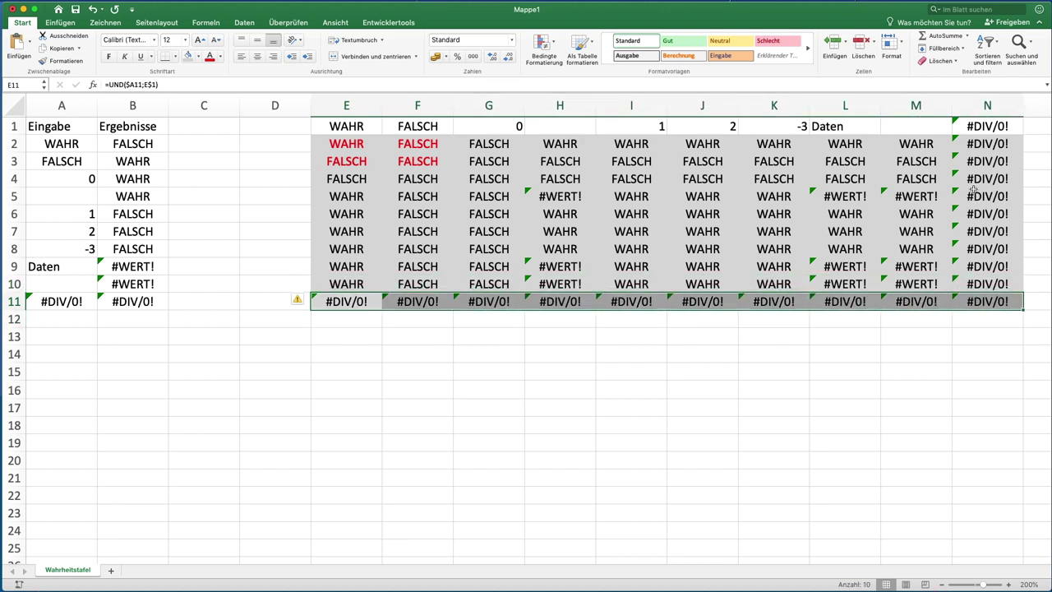
left_click_drag(973, 141, 978, 301)
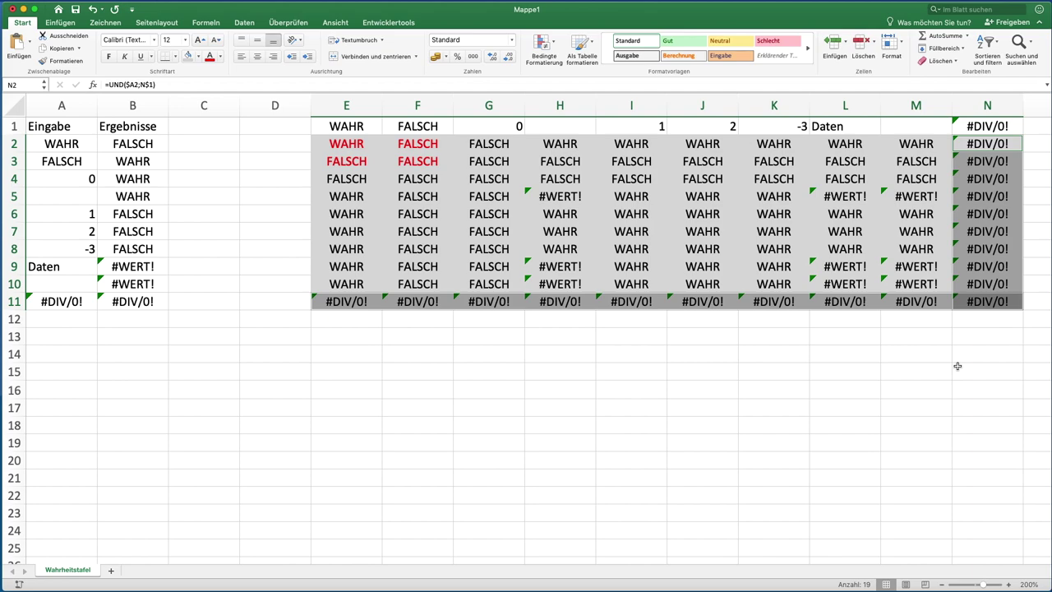